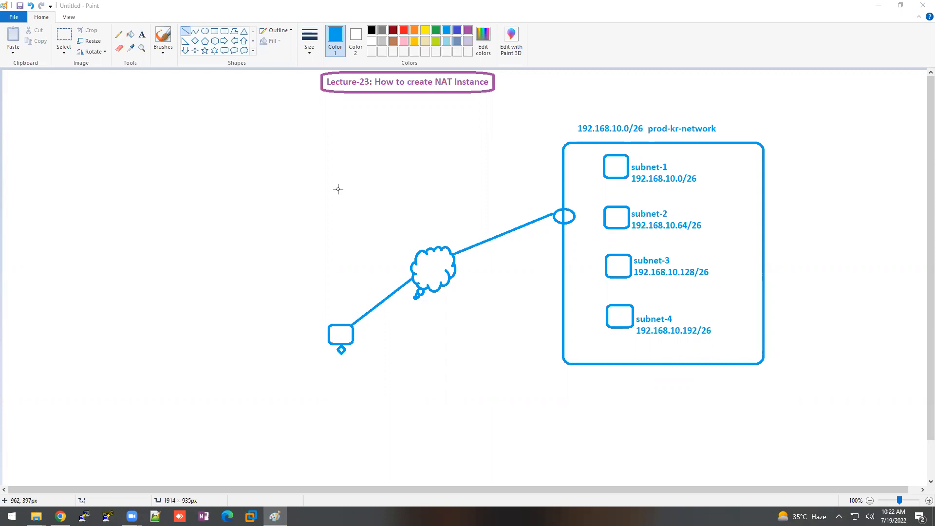
pyautogui.click(142, 36)
pyautogui.click(143, 37)
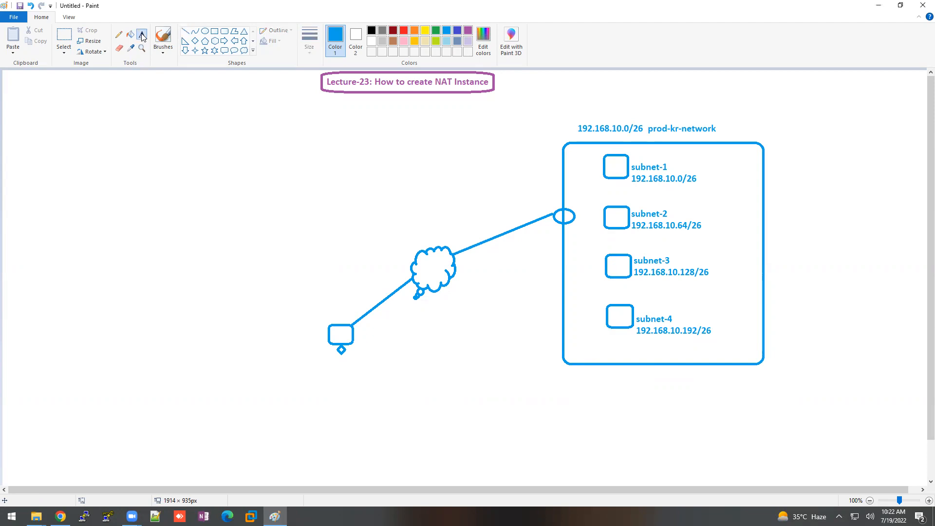
pyautogui.moveTo(52, 88); pyautogui.dragTo(193, 283)
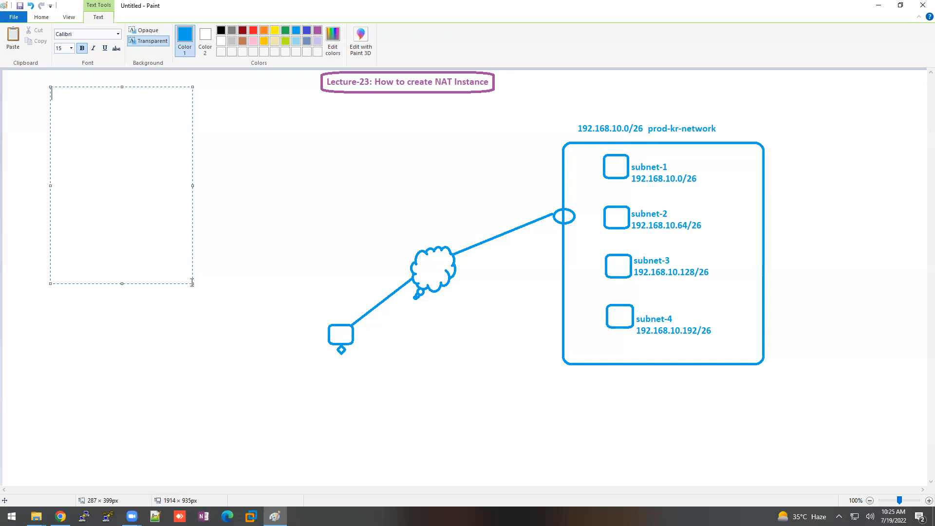
pyautogui.click(163, 349)
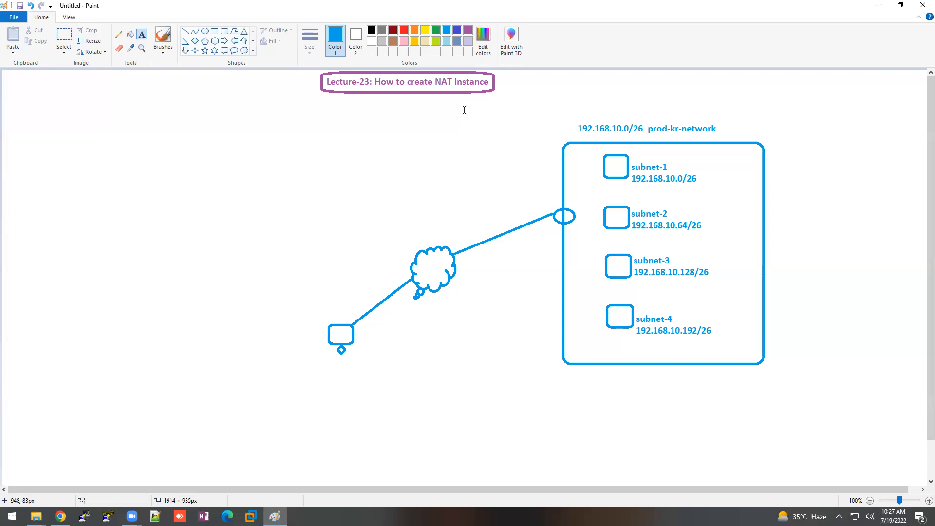
pyautogui.moveTo(42, 116); pyautogui.dragTo(249, 361)
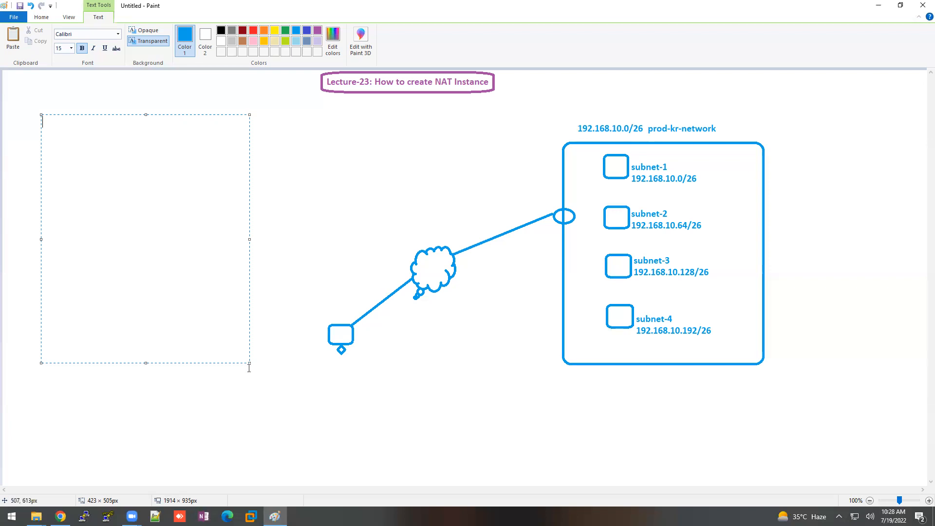
pyautogui.click(499, 351)
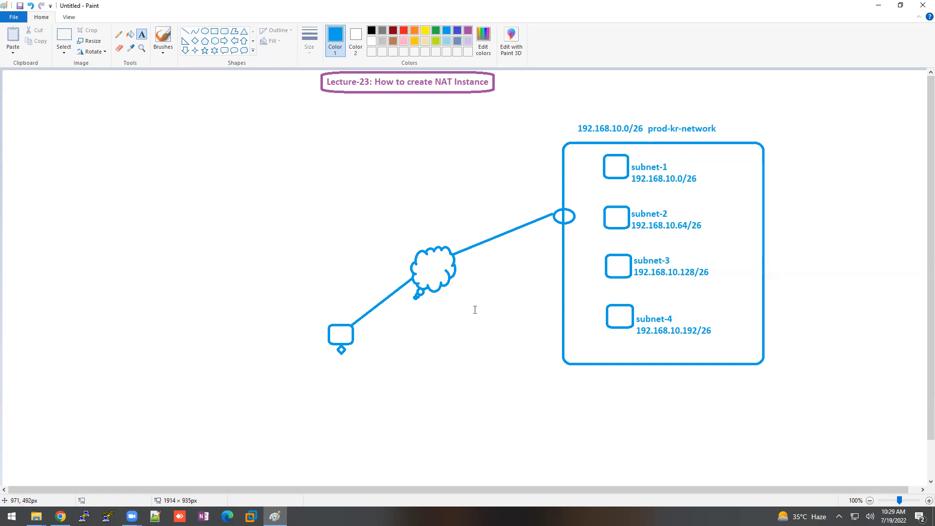
# Switch to the AWS console in Chrome, review the prod-kr-network VPC and the subnets list, and return to the Paint diagram
pyautogui.click(61, 517)
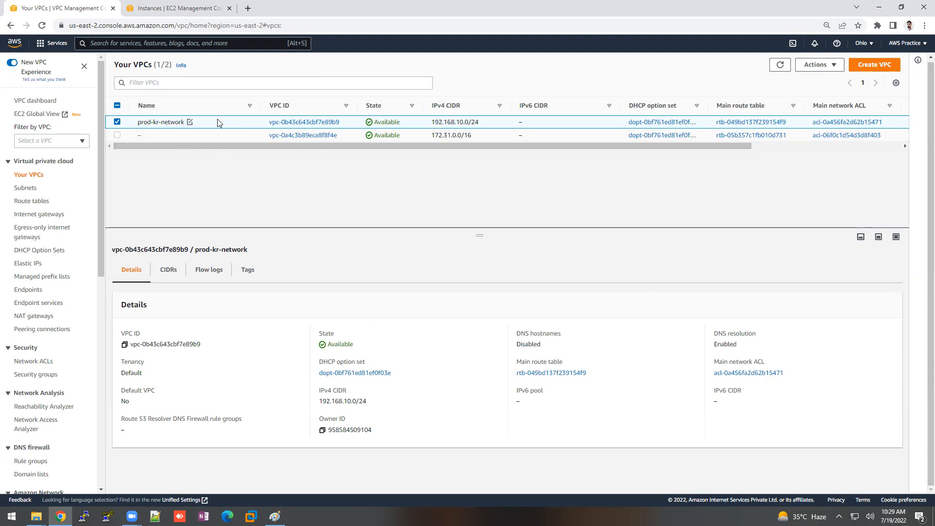
pyautogui.moveTo(479, 123); pyautogui.dragTo(431, 125)
pyautogui.click(24, 189)
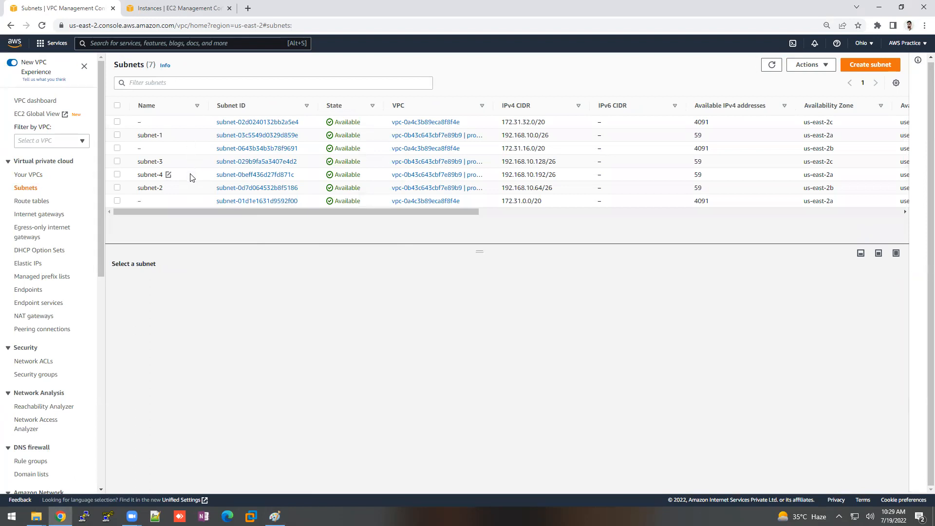
pyautogui.moveTo(495, 104); pyautogui.dragTo(529, 99)
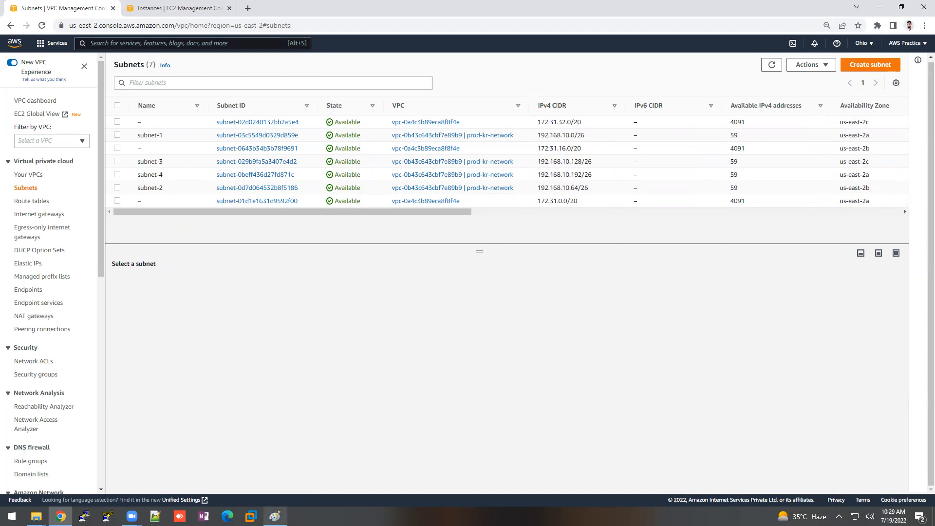
pyautogui.click(275, 516)
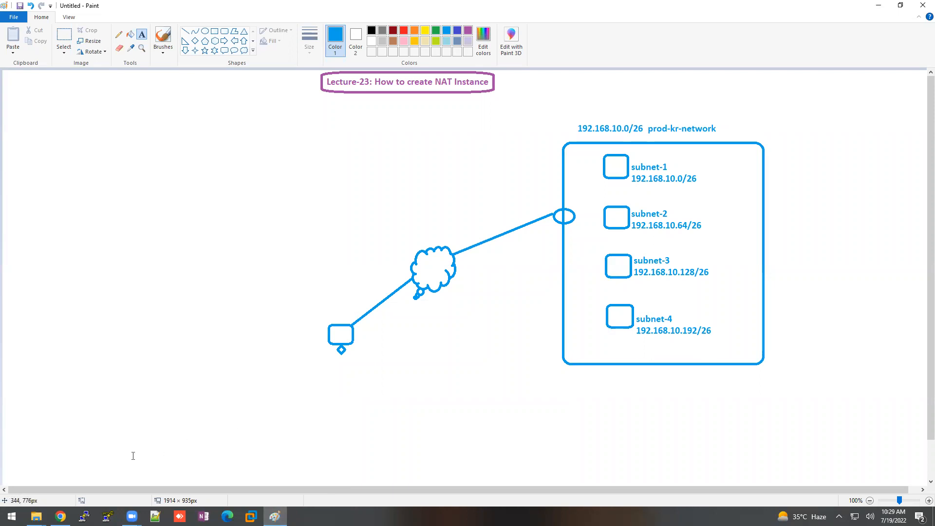
# Switch back to the AWS console and examine the routes of the subnet1RT route table
pyautogui.click(61, 517)
pyautogui.click(24, 205)
pyautogui.moveTo(397, 100); pyautogui.dragTo(461, 96)
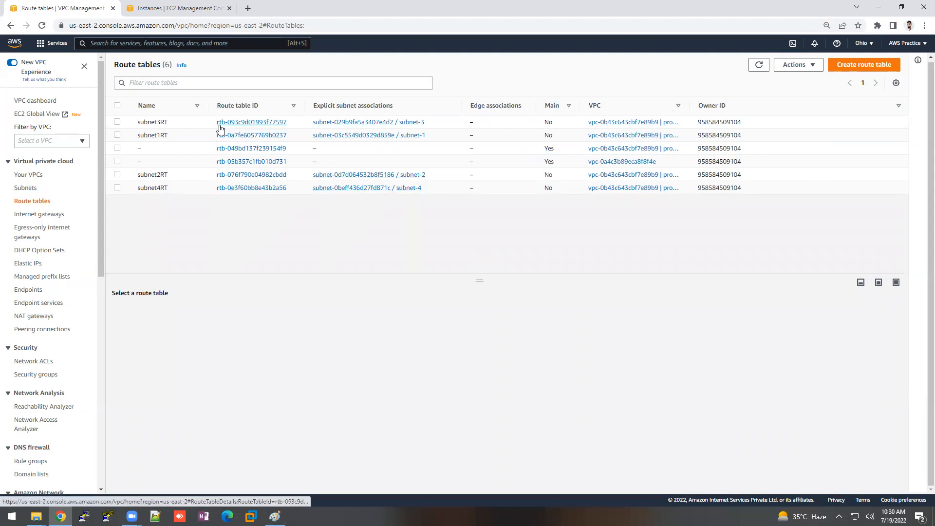
pyautogui.click(195, 139)
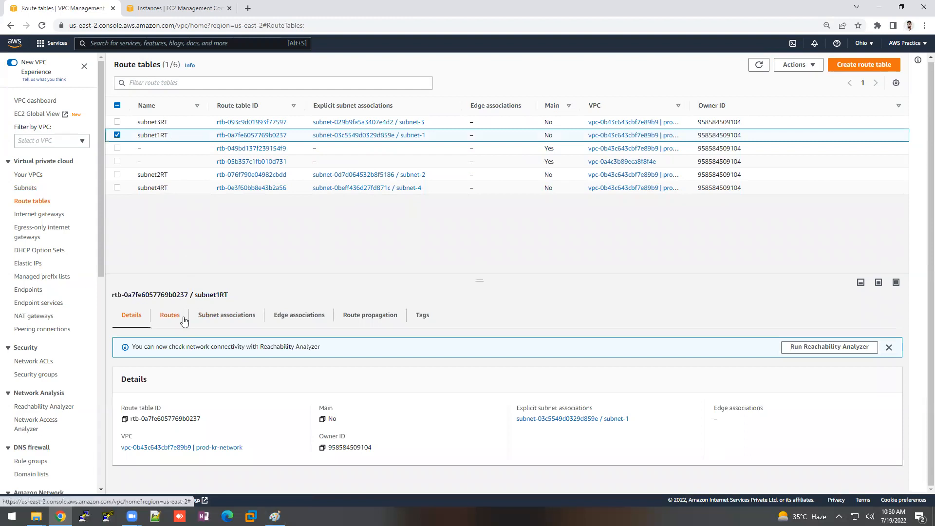
pyautogui.click(182, 319)
pyautogui.moveTo(471, 275); pyautogui.dragTo(476, 250)
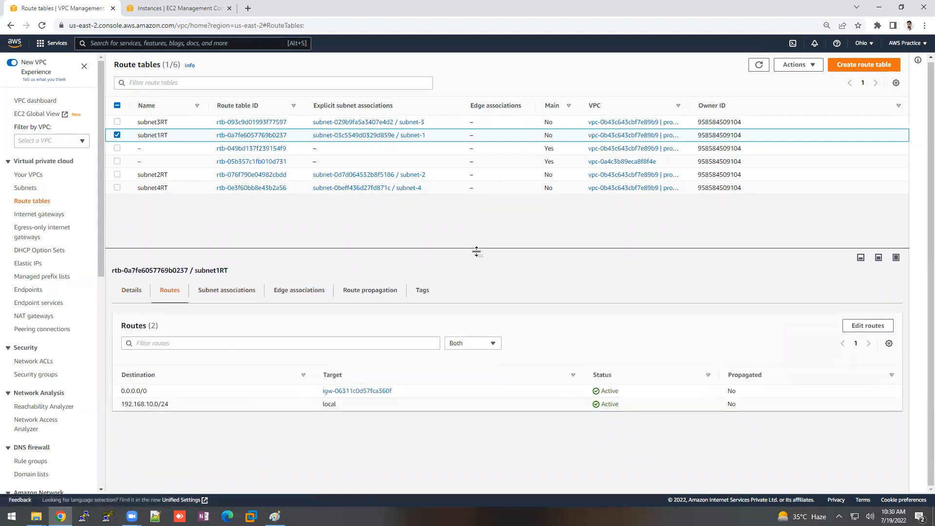
pyautogui.moveTo(118, 325); pyautogui.dragTo(181, 332)
pyautogui.moveTo(122, 391); pyautogui.dragTo(149, 395)
# Examine the routes of the subnet3RT, subnet4RT and subnet2RT route tables
pyautogui.click(194, 141)
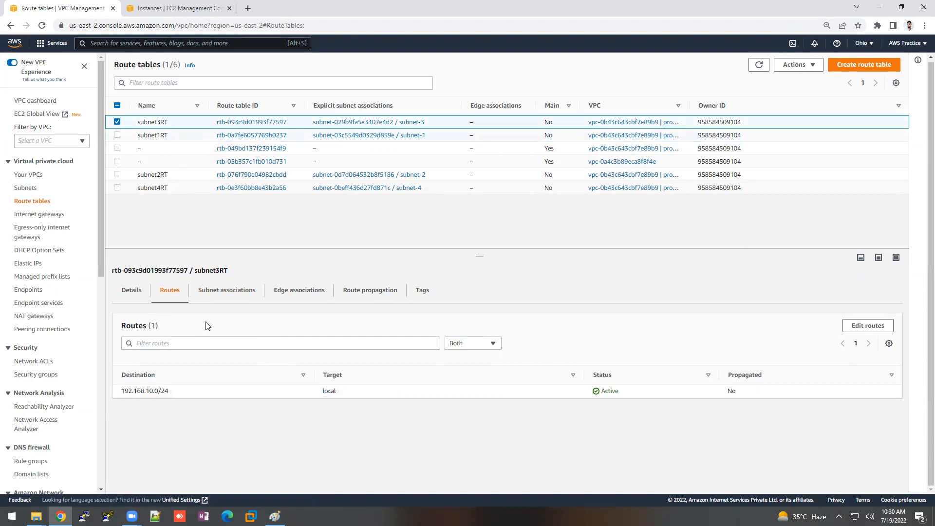
pyautogui.click(190, 190)
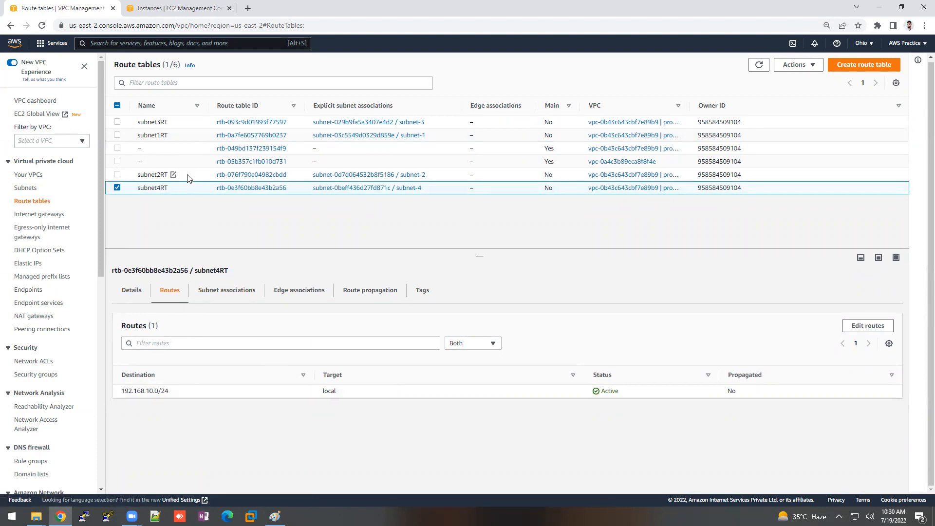
pyautogui.click(189, 176)
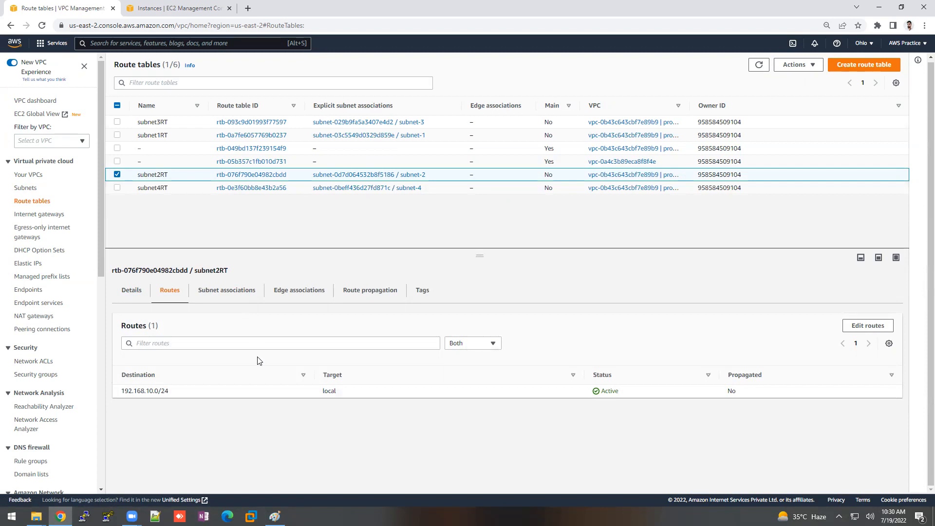
# Check which VPC the my-igw internet gateway is attached to
pyautogui.click(49, 214)
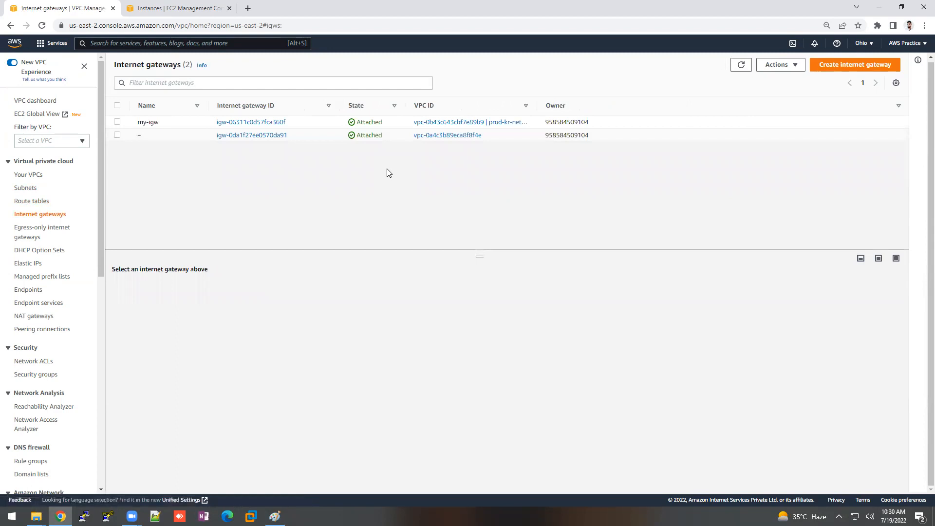
pyautogui.moveTo(538, 105); pyautogui.dragTo(582, 105)
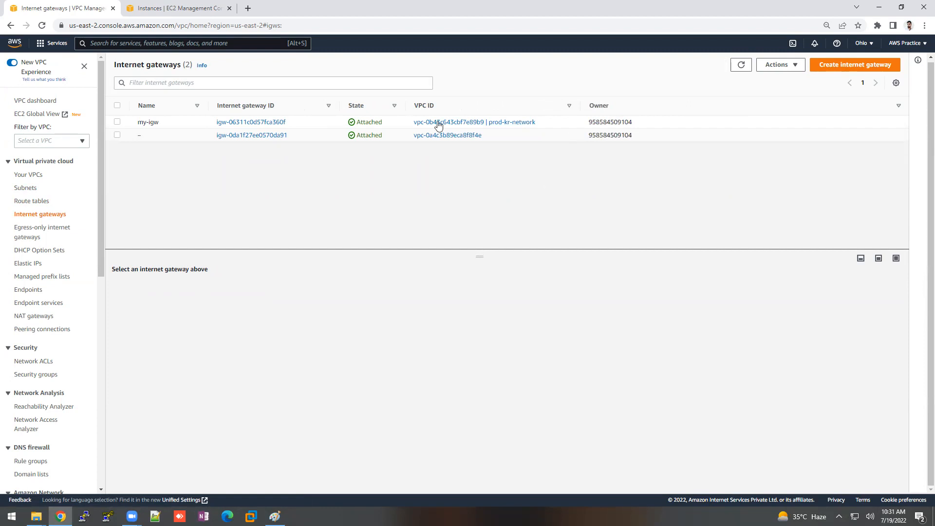
# Start launching an EC2 instance from the community AMI amzn-ami-vpc-nat-2018.03.0.20210319.0-x86_64-ebs, found by searching for NAT
pyautogui.click(195, 7)
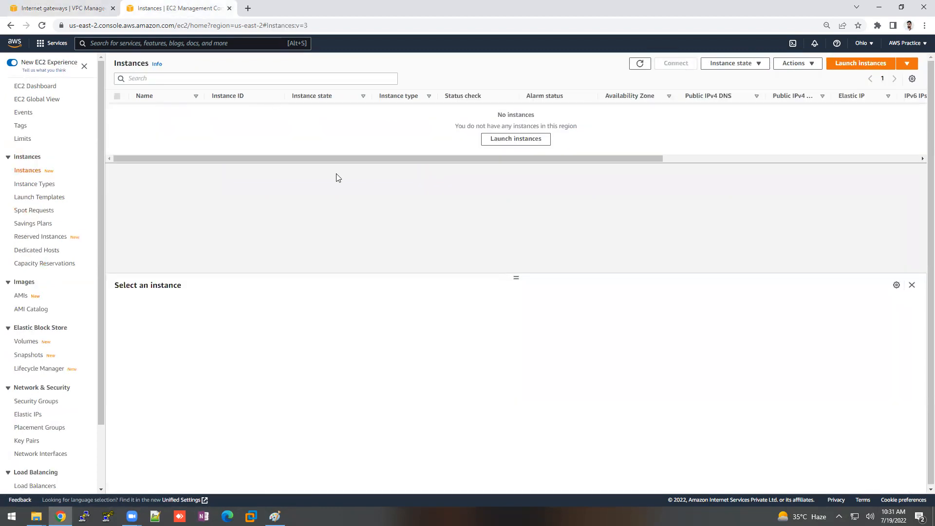
pyautogui.click(863, 65)
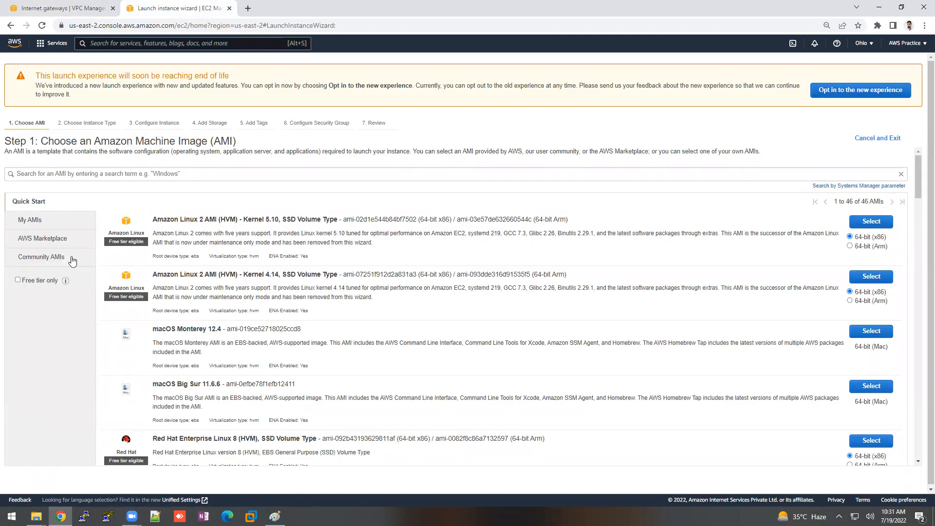
pyautogui.click(72, 259)
pyautogui.click(189, 174)
pyautogui.write('NAT')
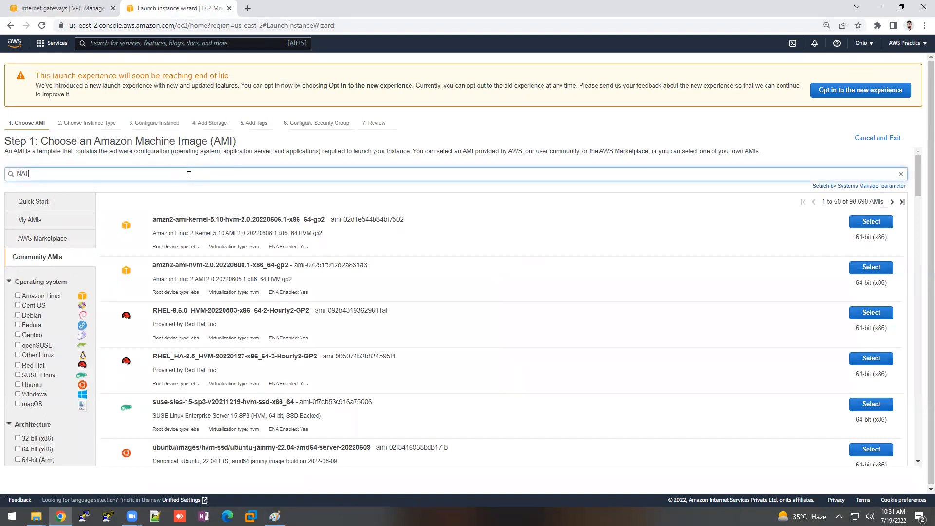
pyautogui.press('Return')
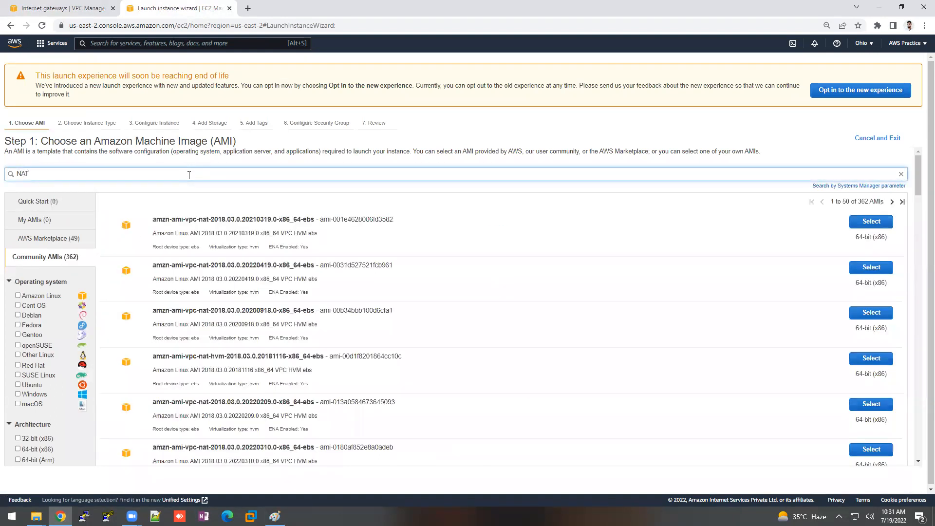
pyautogui.moveTo(153, 219); pyautogui.dragTo(314, 219)
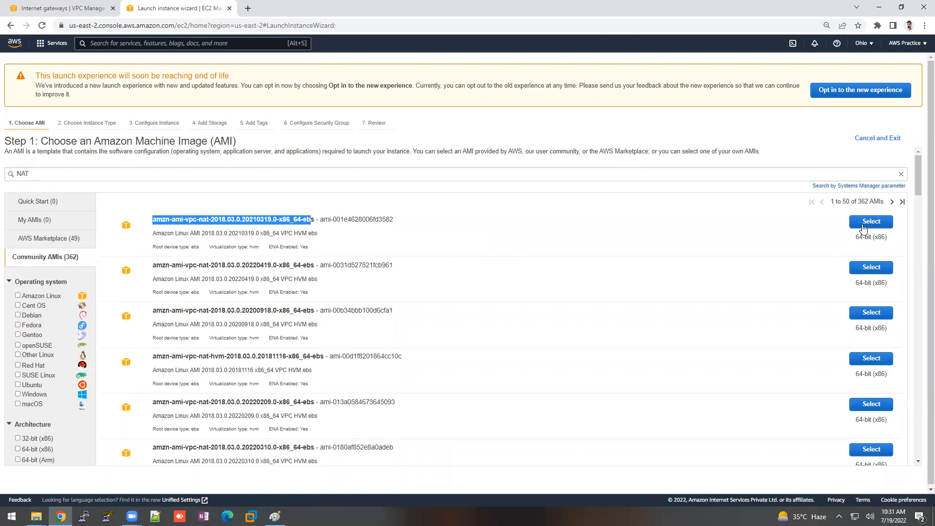
pyautogui.click(864, 227)
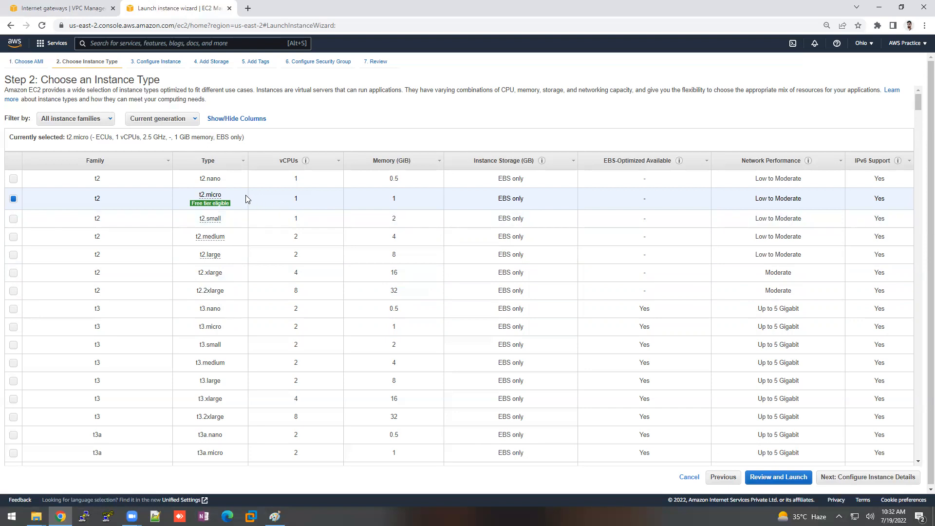
# Keep the t2.micro type and place the instance in prod-kr-network, subnet-1, with auto-assign public IP set to Enable
pyautogui.click(904, 482)
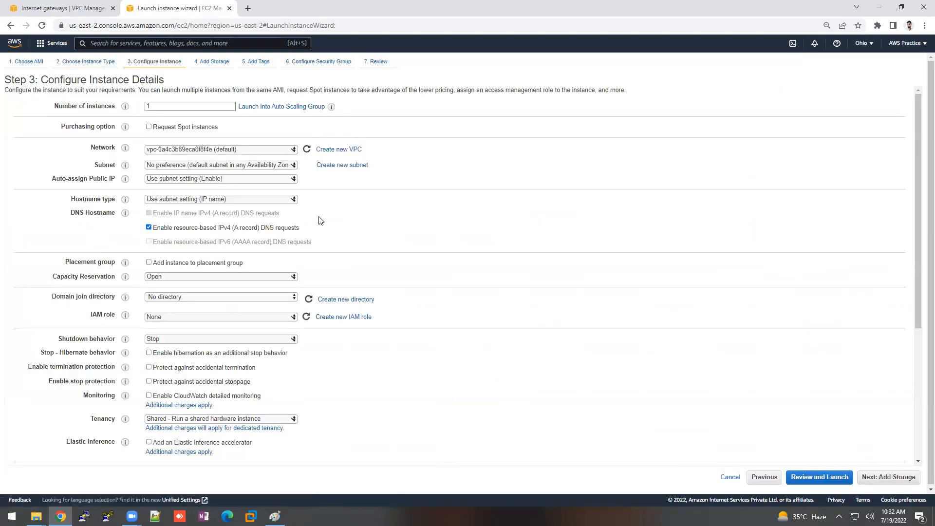
pyautogui.click(221, 152)
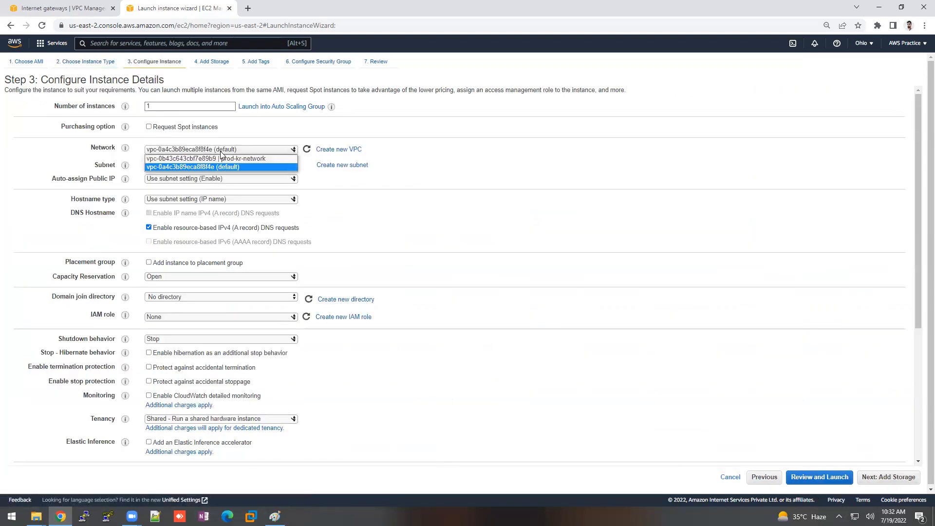
pyautogui.click(223, 160)
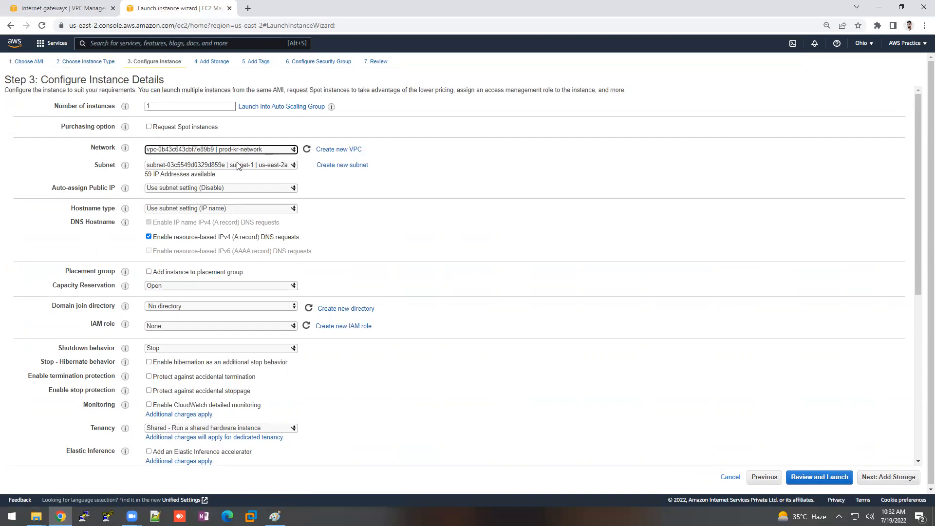
pyautogui.click(238, 166)
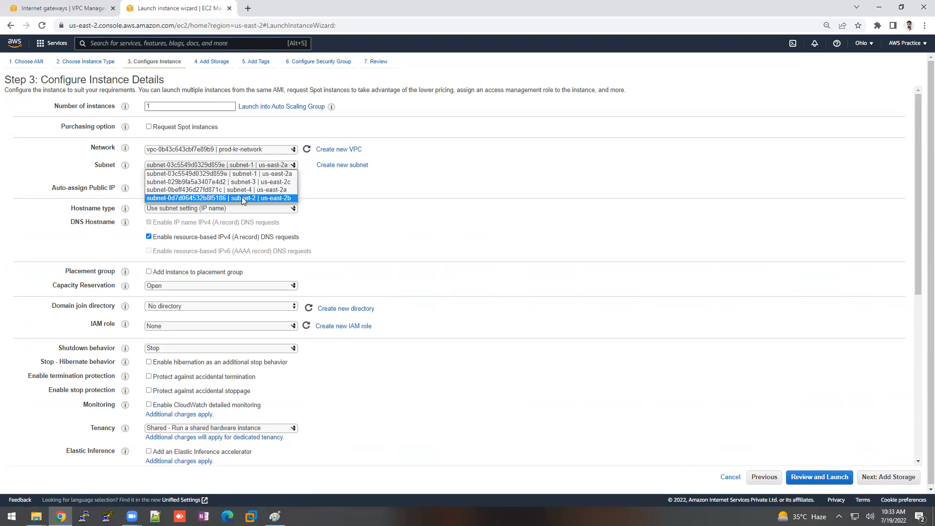
pyautogui.click(242, 175)
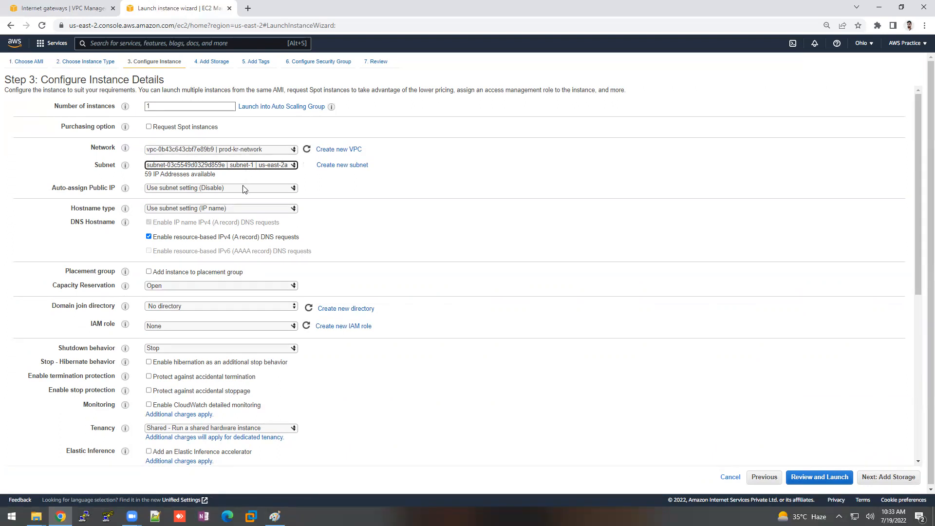
pyautogui.click(243, 189)
pyautogui.click(239, 204)
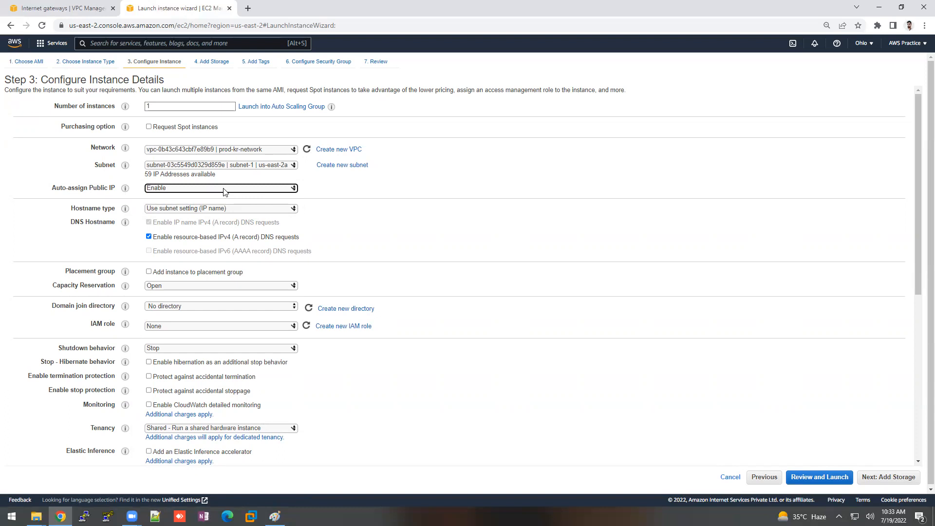
pyautogui.moveTo(98, 188); pyautogui.dragTo(120, 180)
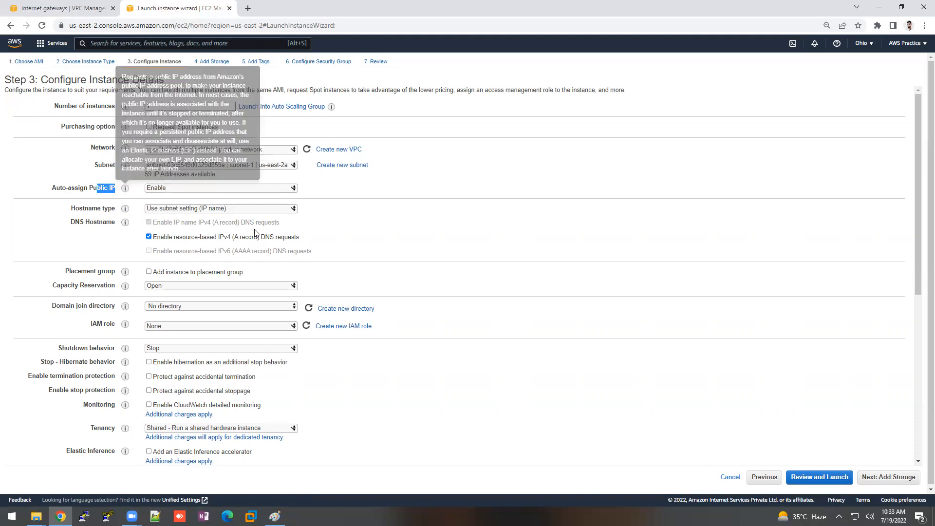
# Accept the default storage, add a tag with key Name and value NAT-Instance, and proceed to the security group configuration
pyautogui.click(891, 479)
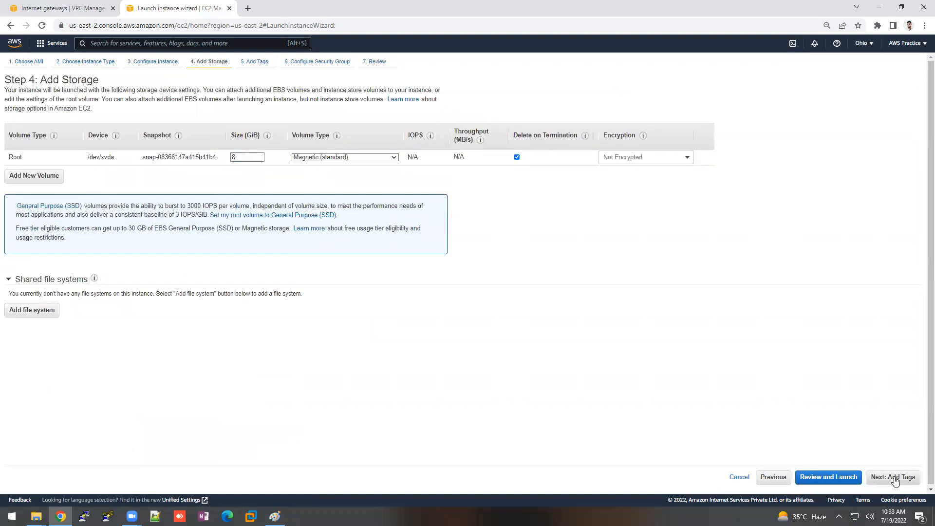
pyautogui.click(898, 479)
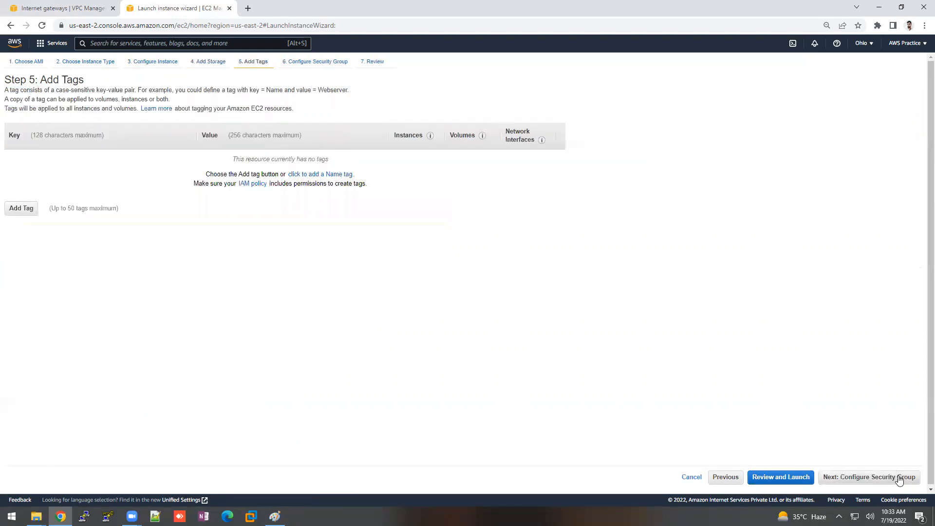
pyautogui.click(28, 210)
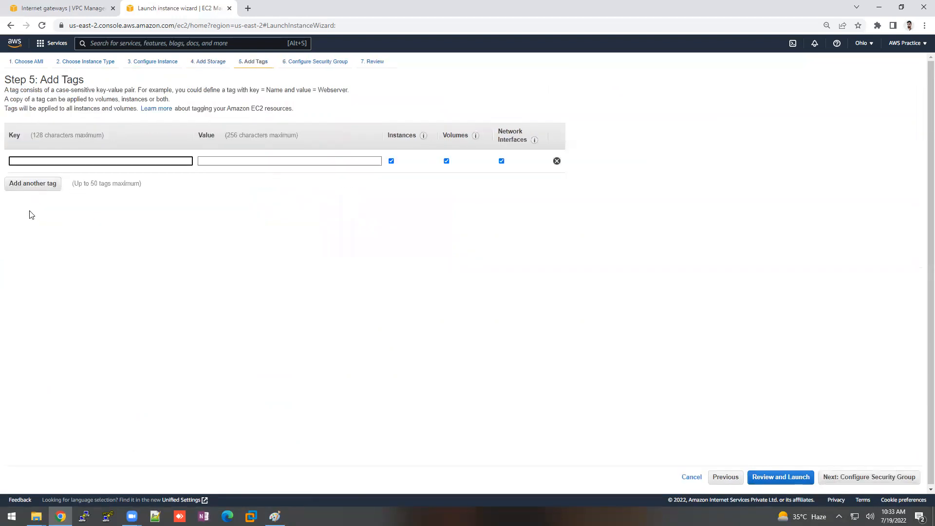
pyautogui.write('Name')
pyautogui.press('Tab')
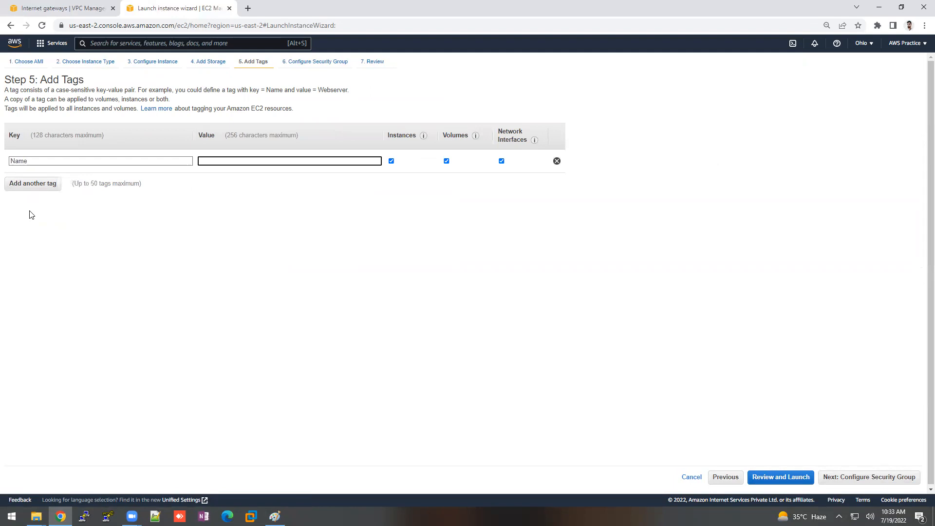
pyautogui.write('NAT_instance')
pyautogui.press('BackSpace')
pyautogui.press('BackSpace')
pyautogui.press('BackSpace')
pyautogui.press('BackSpace')
pyautogui.press('BackSpace')
pyautogui.press('BackSpace')
pyautogui.press('BackSpace')
pyautogui.press('BackSpace')
pyautogui.press('BackSpace')
pyautogui.write('-Instance')
pyautogui.click(850, 477)
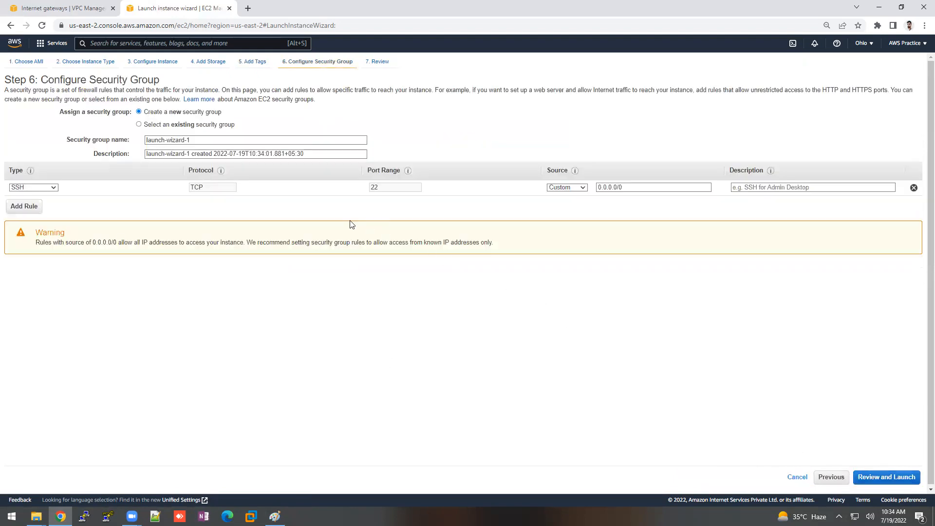
# Assign the existing default VPC security group to the instance and check its inbound rule's type, protocol and source
pyautogui.click(200, 125)
pyautogui.click(215, 161)
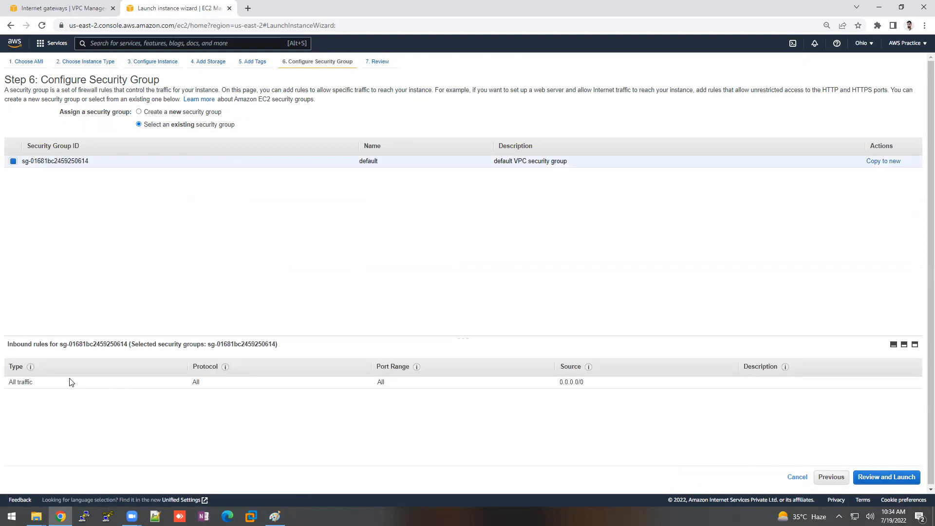
pyautogui.tripleClick(11, 382)
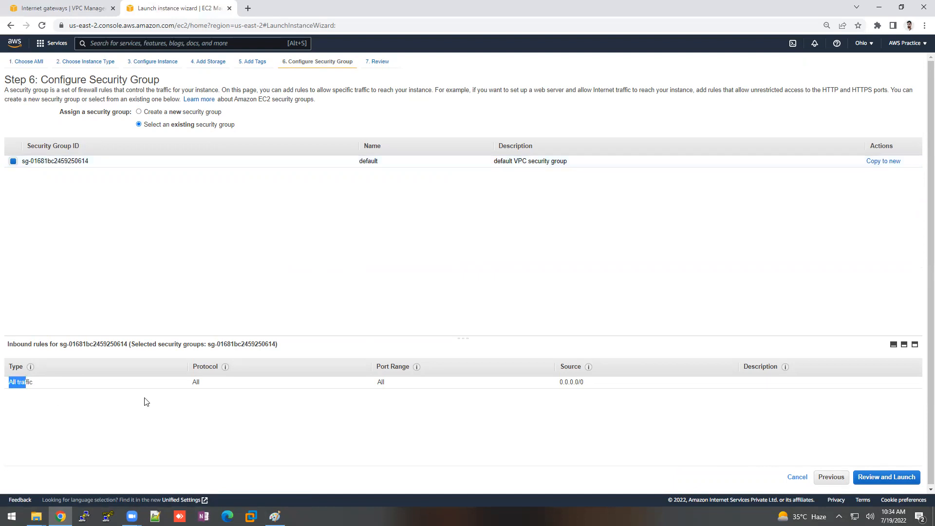
pyautogui.click(200, 385)
pyautogui.moveTo(582, 380); pyautogui.dragTo(561, 390)
# Proceed to the launch review, keeping General Purpose (SSD) as the default boot volume for all instance launches
pyautogui.click(899, 477)
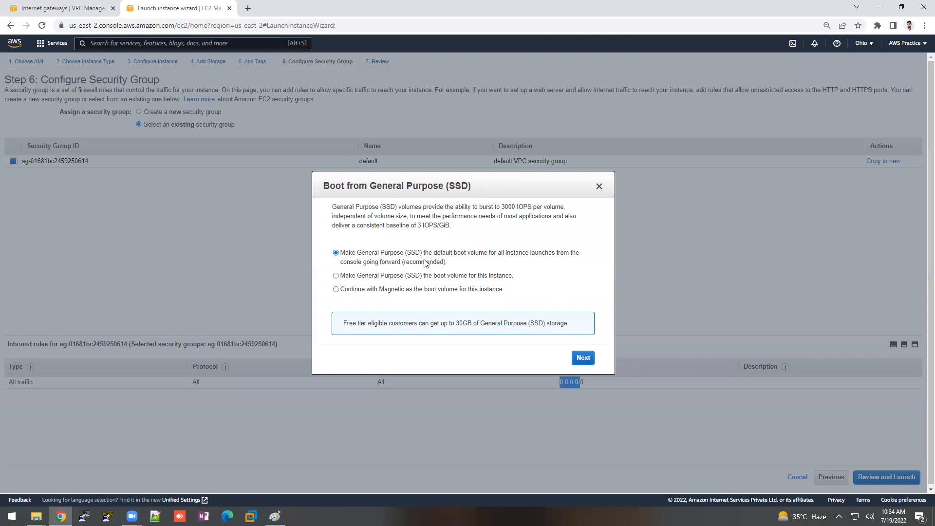
pyautogui.moveTo(408, 253); pyautogui.dragTo(455, 251)
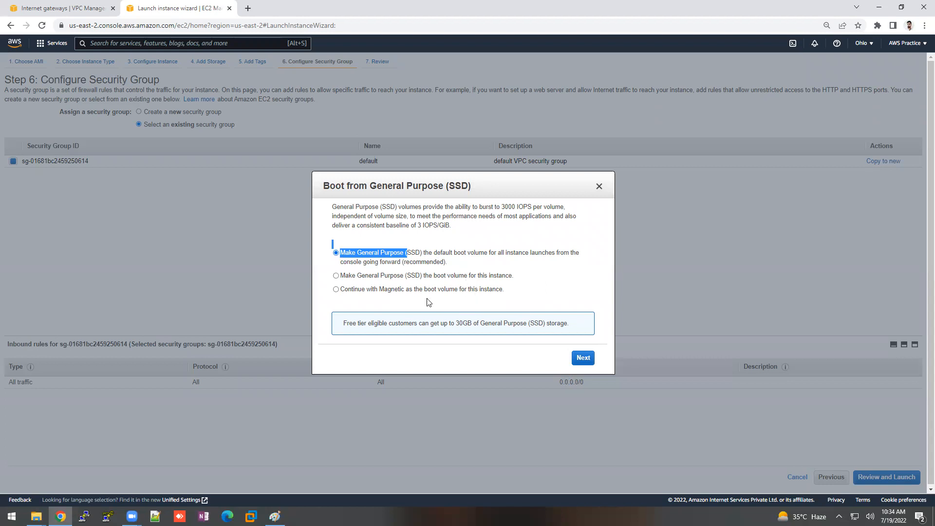
pyautogui.click(586, 361)
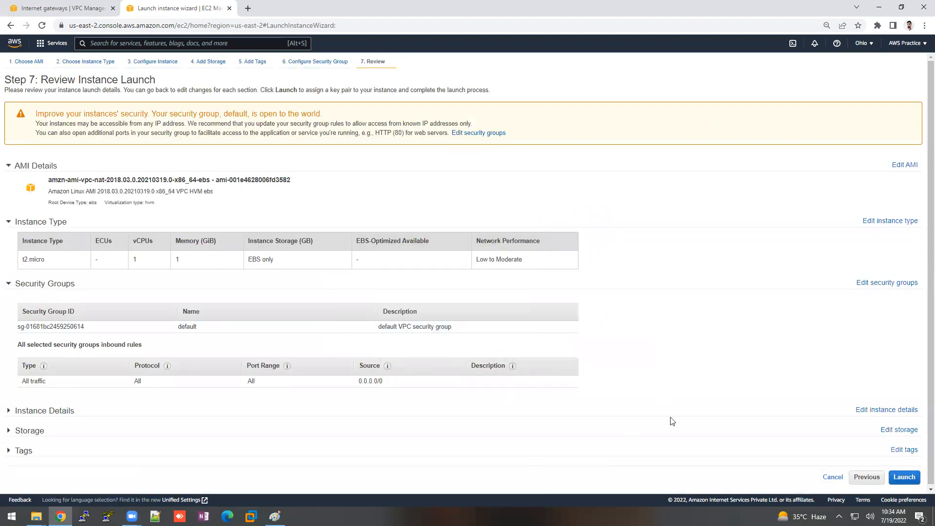
# Review the storage volume type and the network and subnet in the instance details before launching
pyautogui.click(10, 433)
pyautogui.scroll(-1, 166, 438)
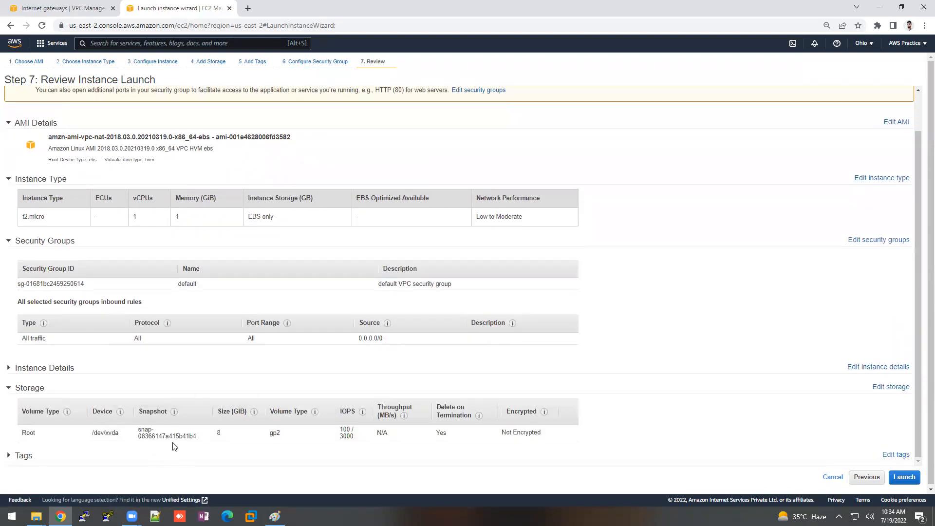
pyautogui.doubleClick(274, 434)
pyautogui.click(31, 368)
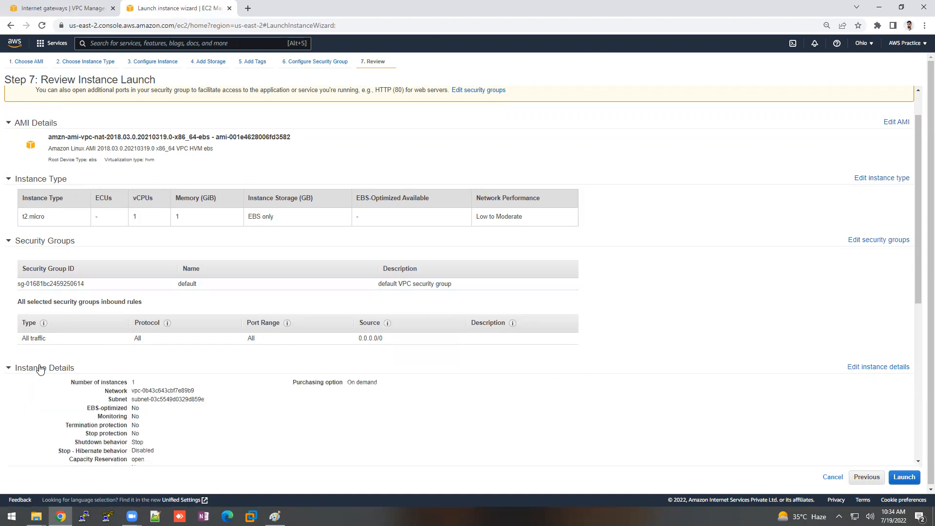
pyautogui.scroll(-2, 126, 373)
pyautogui.moveTo(142, 293)
pyautogui.mouseDown()
pyautogui.moveTo(158, 293)
pyautogui.moveTo(155, 301)
pyautogui.mouseUp()
pyautogui.click(142, 303)
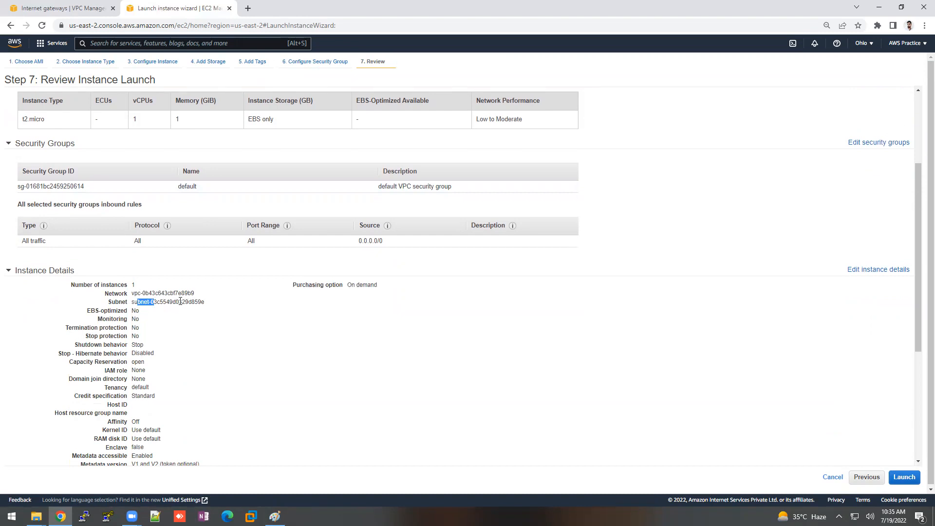
pyautogui.scroll(3, 180, 301)
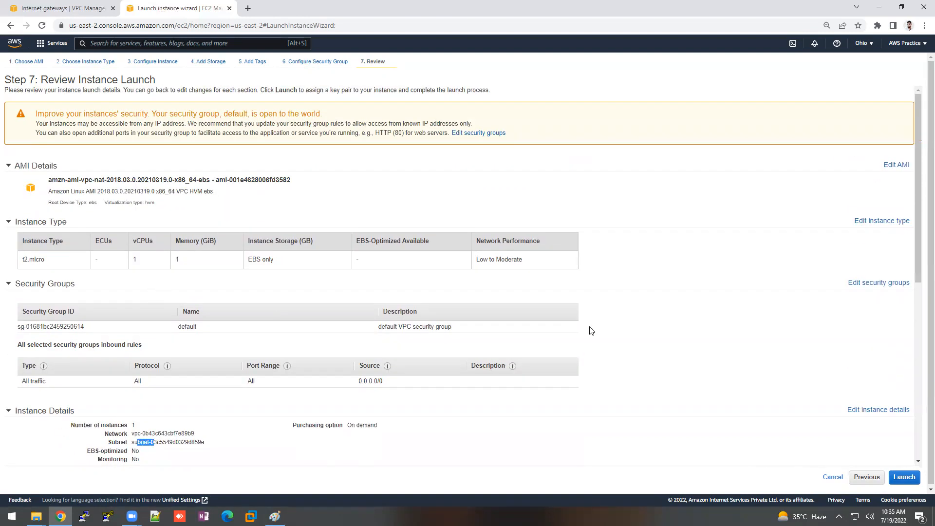
pyautogui.scroll(-3, 701, 315)
# Create and download a new RSA key pair named nat-instance, and launch the instance with it
pyautogui.click(905, 478)
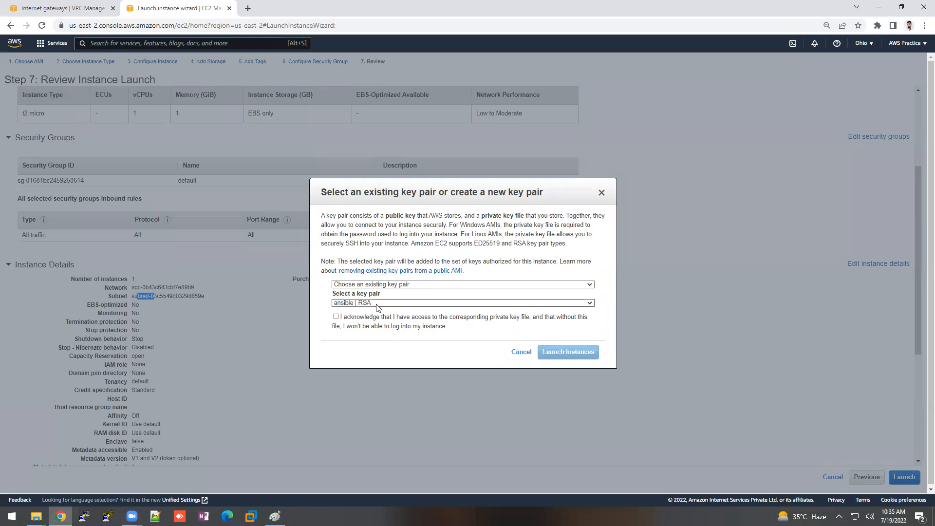
pyautogui.click(376, 288)
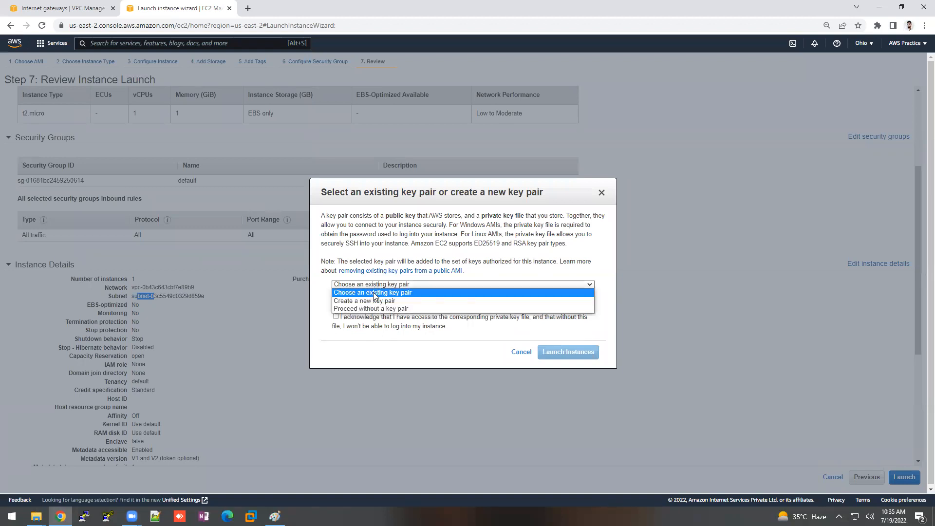
pyautogui.click(375, 301)
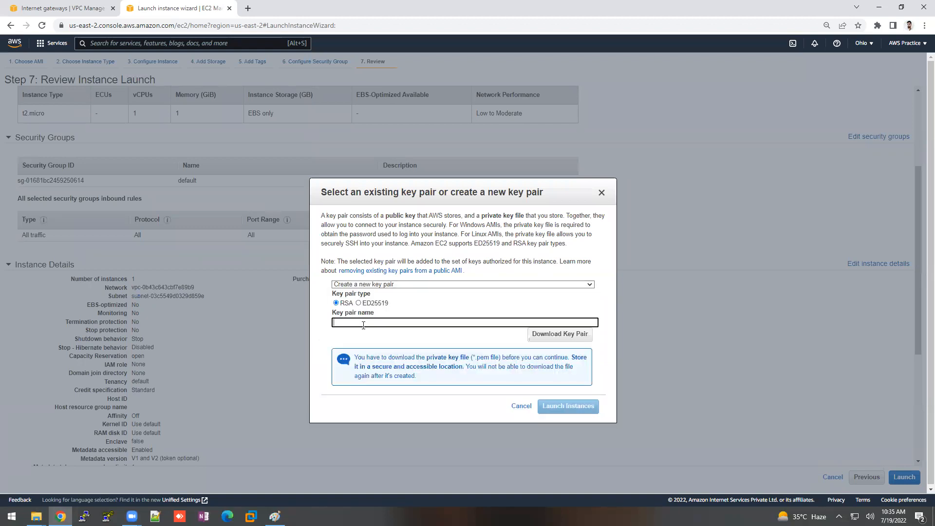
pyautogui.write('nat-instance')
pyautogui.click(565, 335)
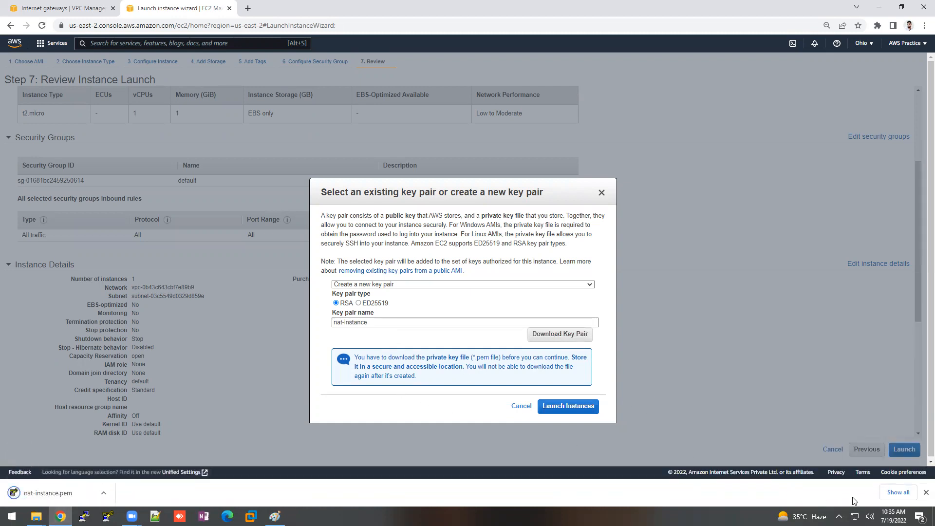
pyautogui.click(925, 493)
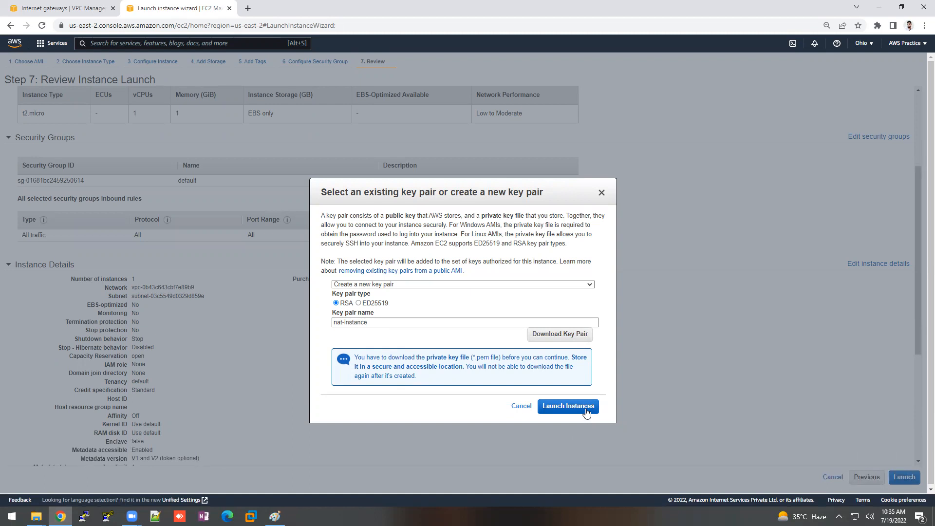
pyautogui.click(587, 414)
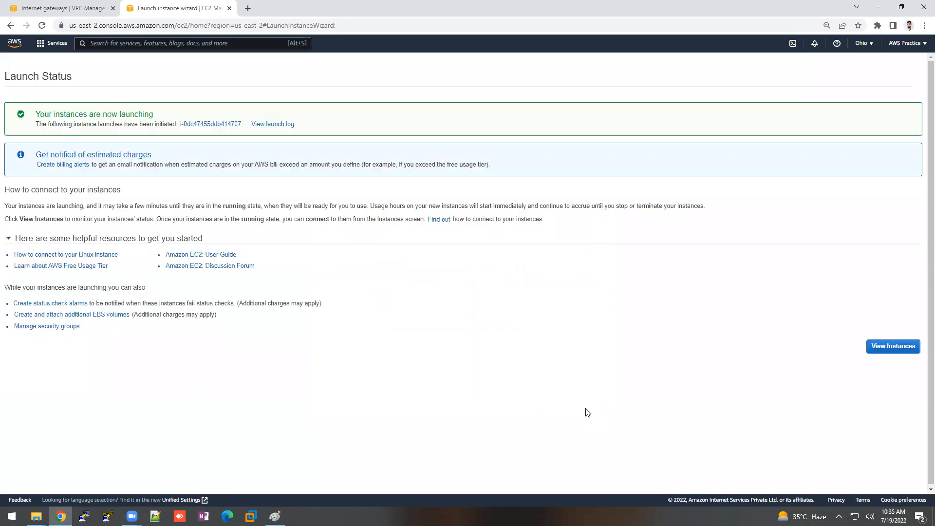
# Open the instances list, refresh it, and examine the state and details of NAT-Instance
pyautogui.click(907, 355)
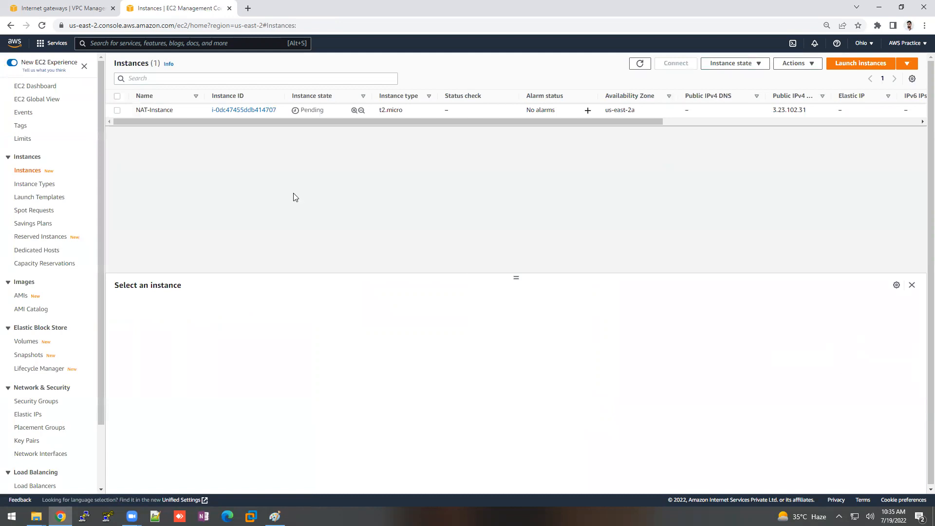
pyautogui.click(186, 110)
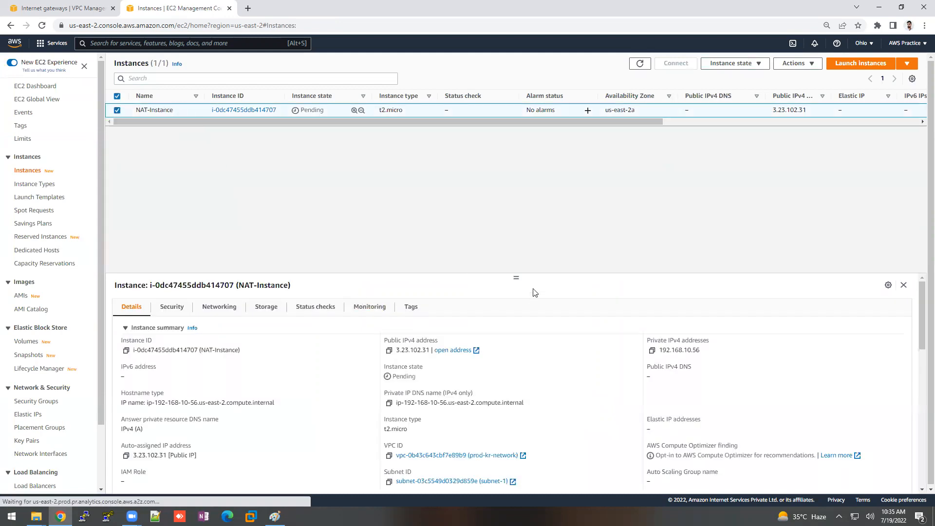
pyautogui.moveTo(516, 277); pyautogui.dragTo(508, 222)
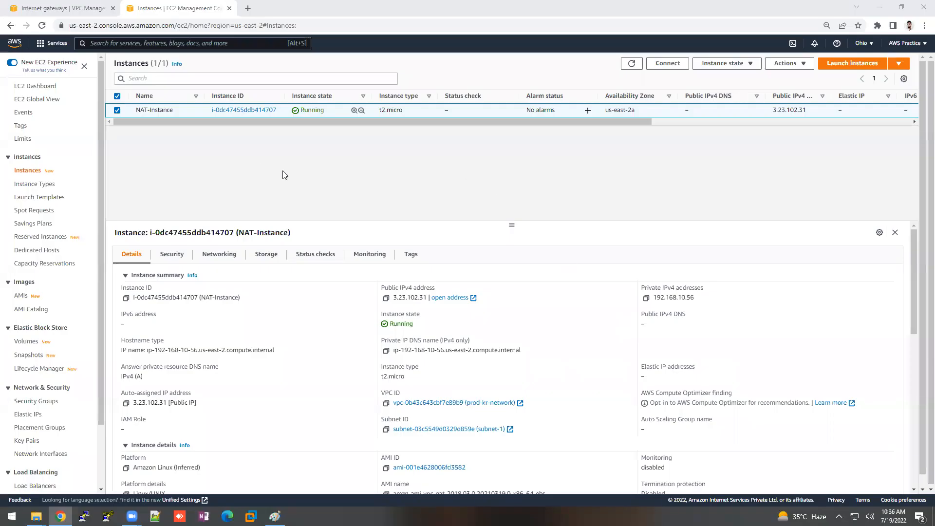
pyautogui.click(627, 67)
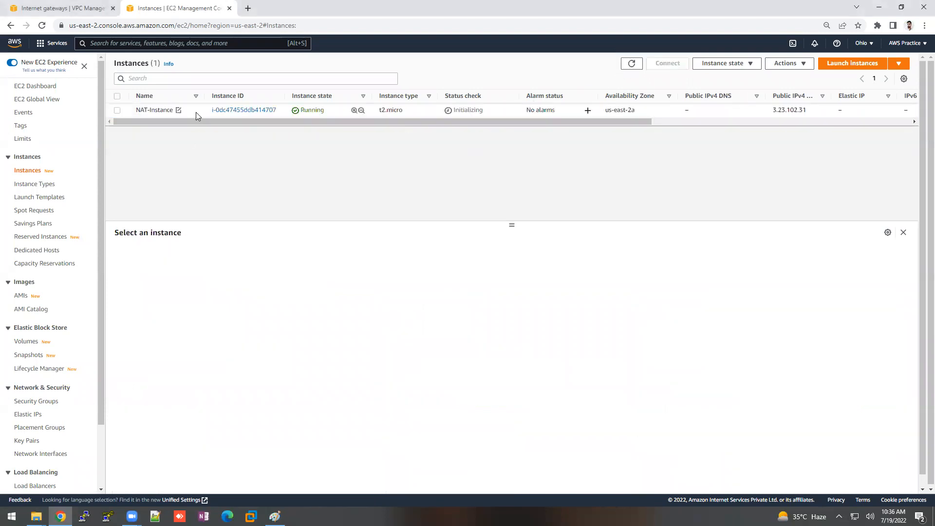
pyautogui.click(196, 112)
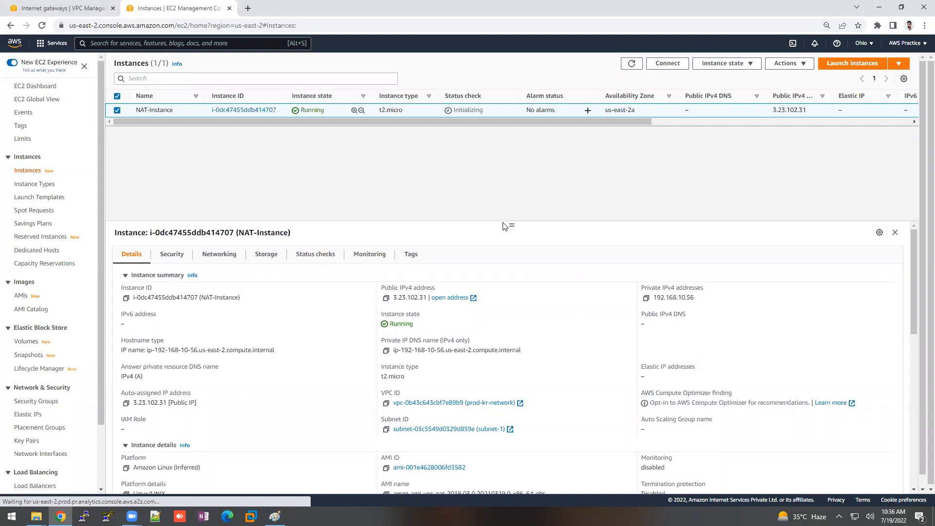
pyautogui.moveTo(512, 226); pyautogui.dragTo(514, 200)
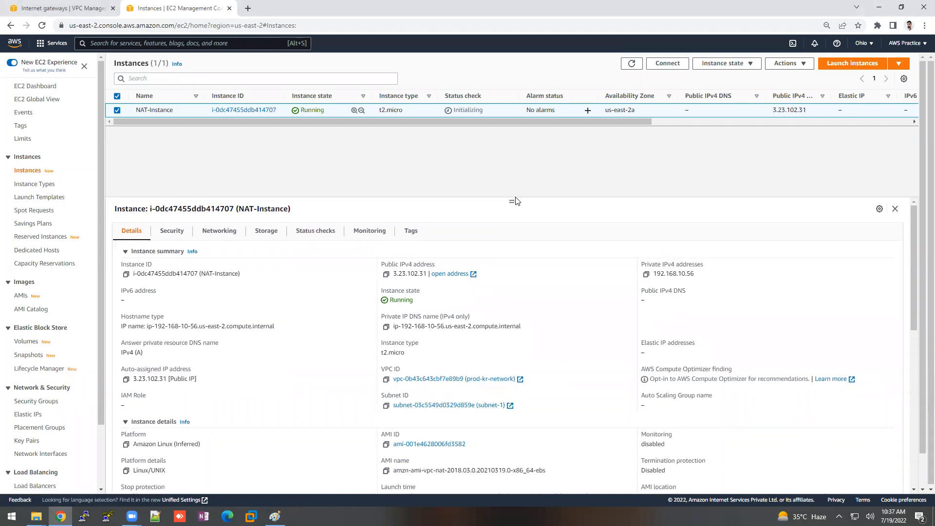
# Open the source/destination check settings of NAT-Instance, read the note about NAT instances, and cancel
pyautogui.click(782, 65)
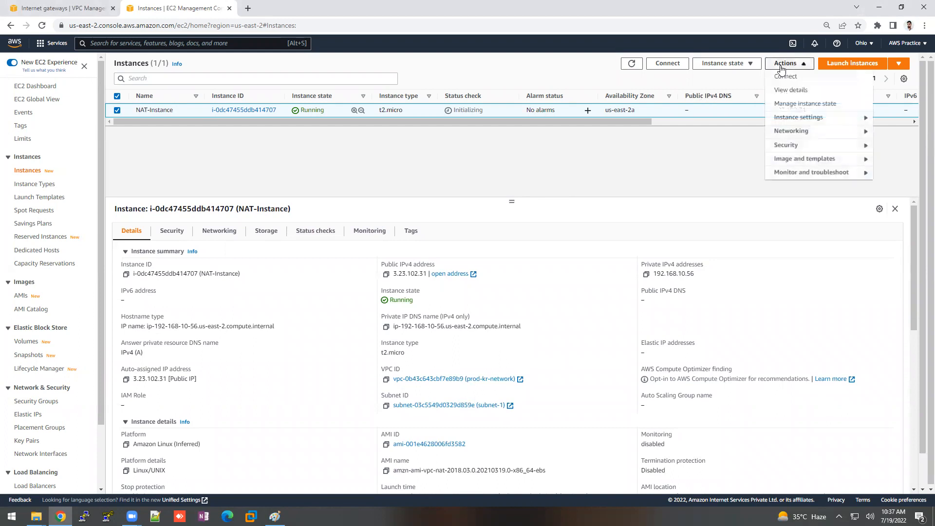
pyautogui.moveTo(784, 132)
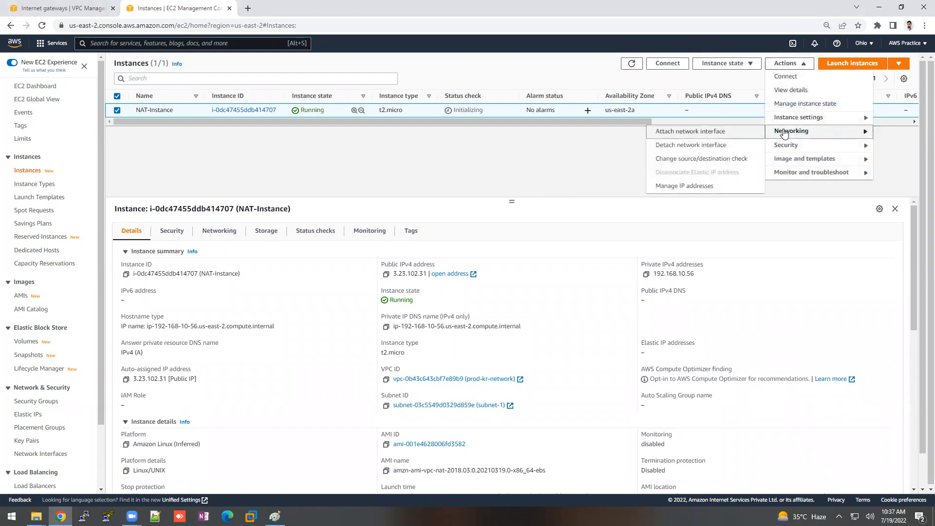
pyautogui.click(688, 161)
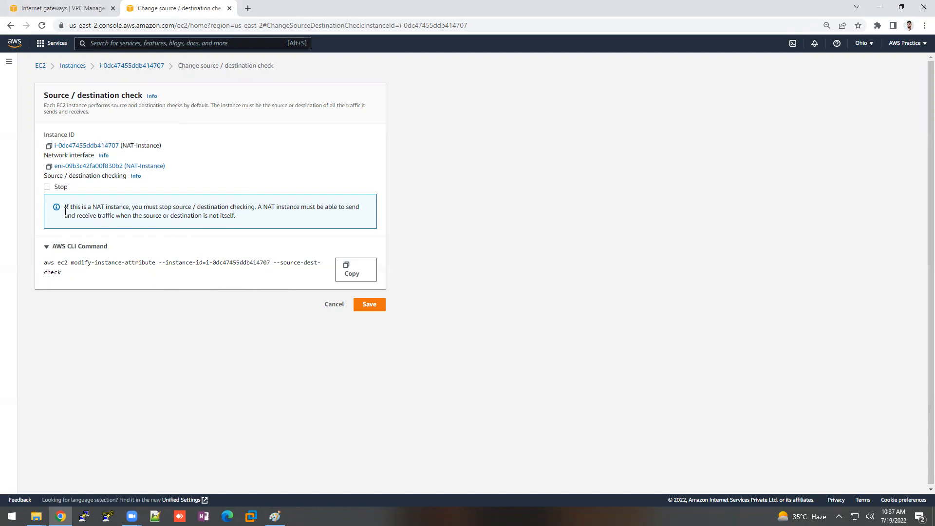
pyautogui.moveTo(76, 209); pyautogui.dragTo(123, 202)
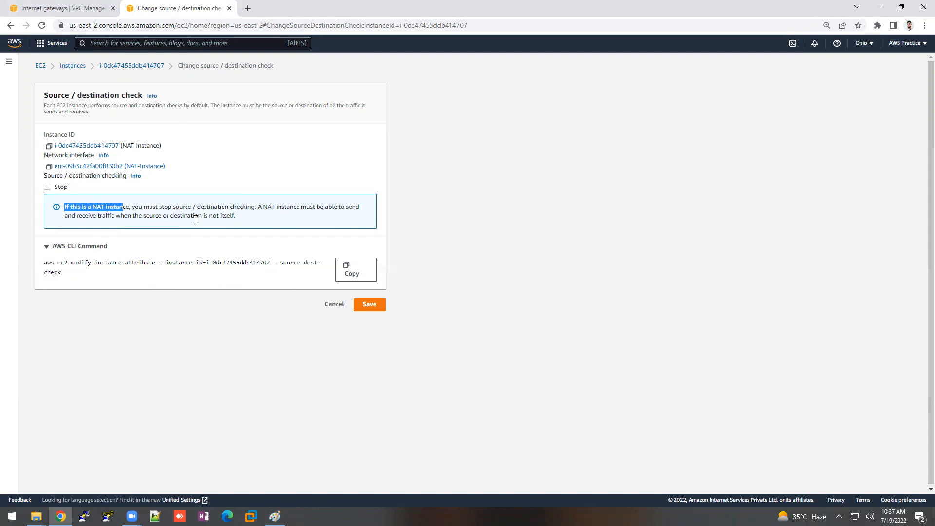
pyautogui.moveTo(236, 216); pyautogui.dragTo(189, 216)
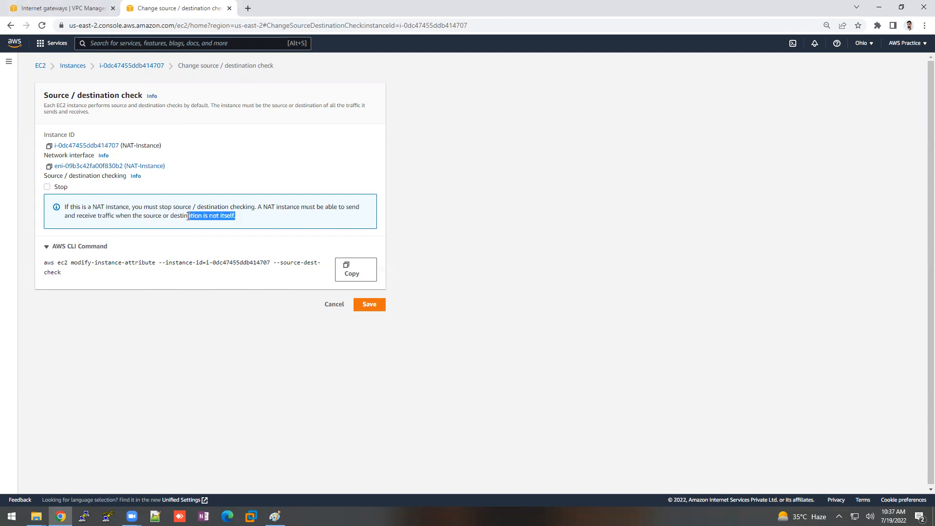
pyautogui.click(332, 305)
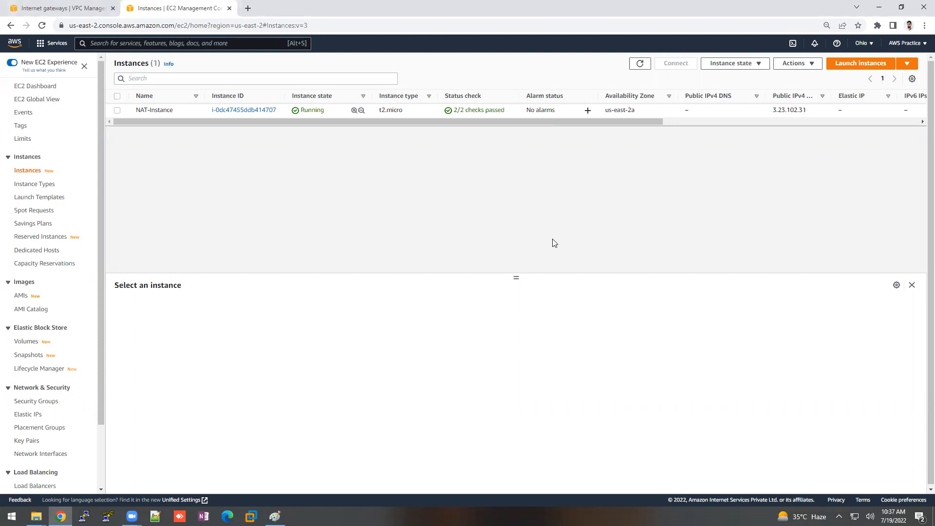
# Select NAT-Instance, switch to PuTTY Key Generator, and load the nat-instance PEM file from Downloads with all file types shown
pyautogui.click(198, 109)
pyautogui.click(108, 516)
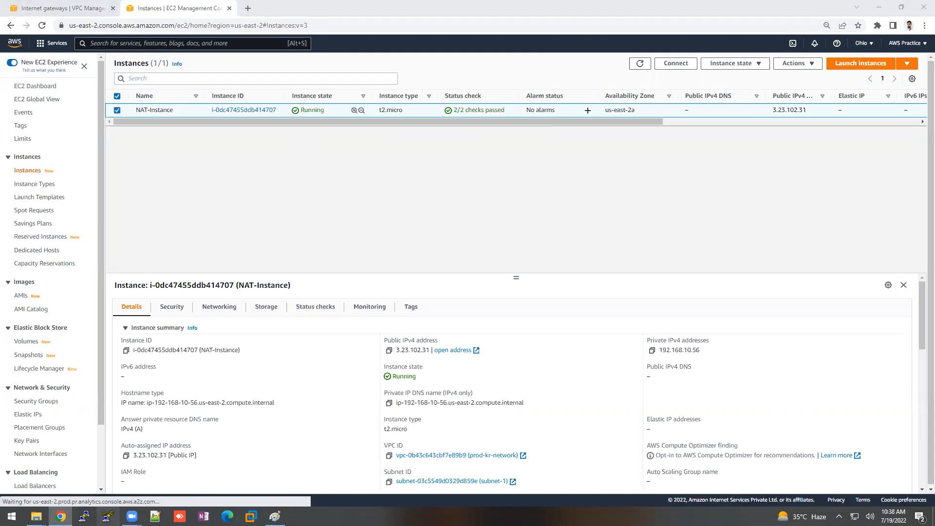
pyautogui.click(549, 312)
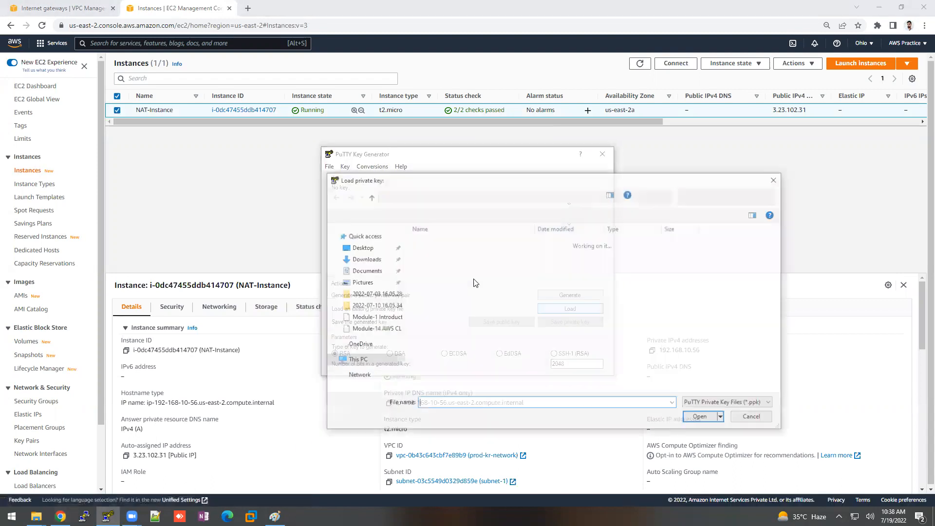
pyautogui.click(732, 403)
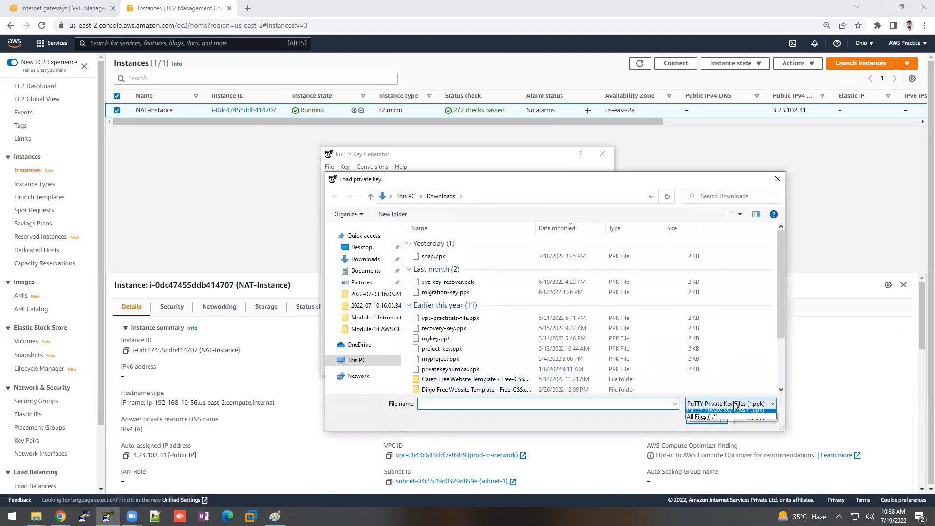
pyautogui.click(730, 418)
pyautogui.doubleClick(438, 255)
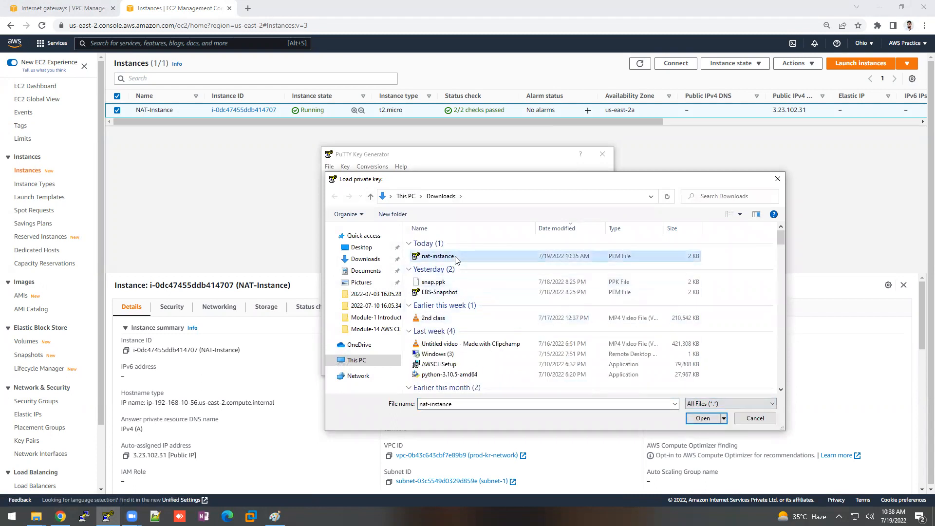
pyautogui.click(525, 300)
# Save the private key without a passphrase as nat-instance-pra in PPK format in Downloads, and close PuTTY Key Generator
pyautogui.click(570, 322)
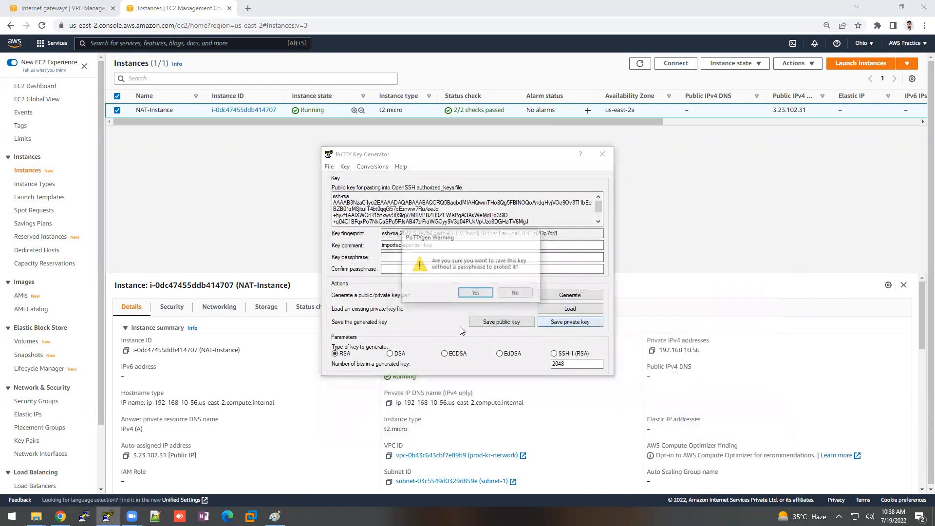
pyautogui.click(476, 293)
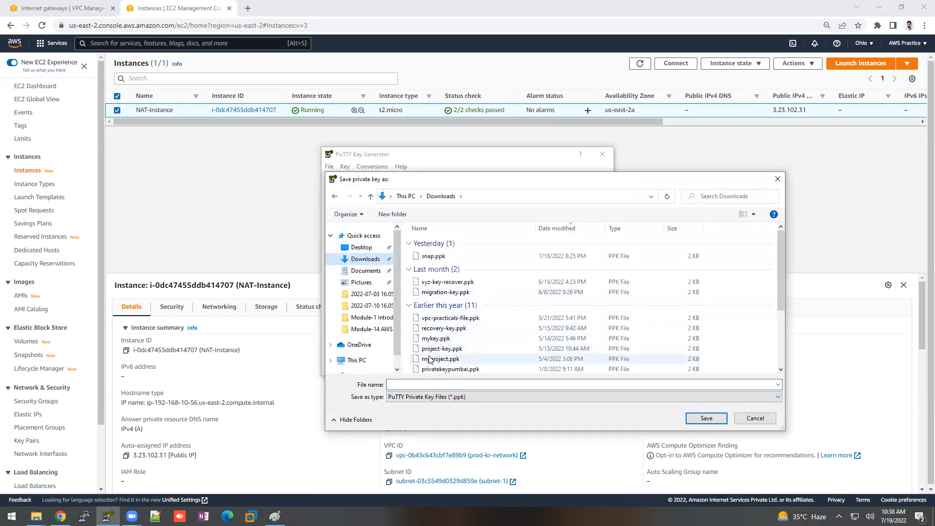
pyautogui.click(425, 385)
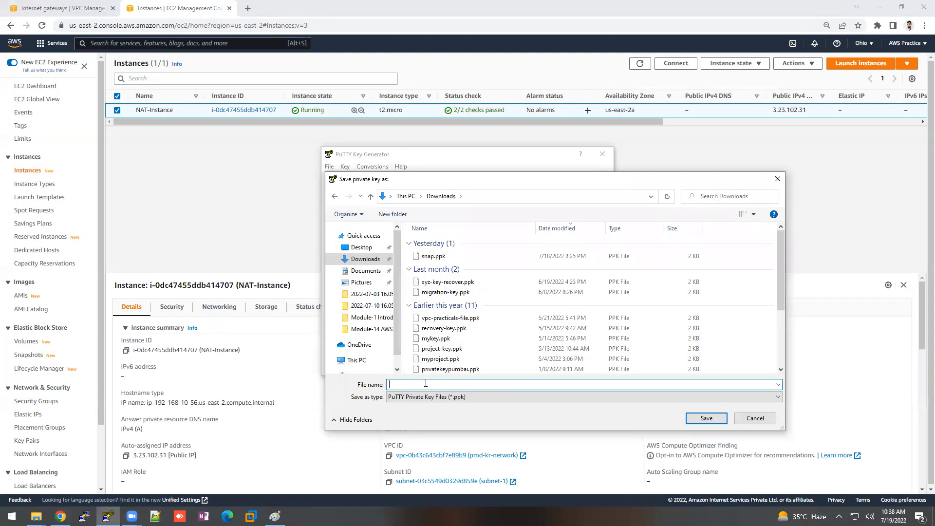
pyautogui.write('at-i')
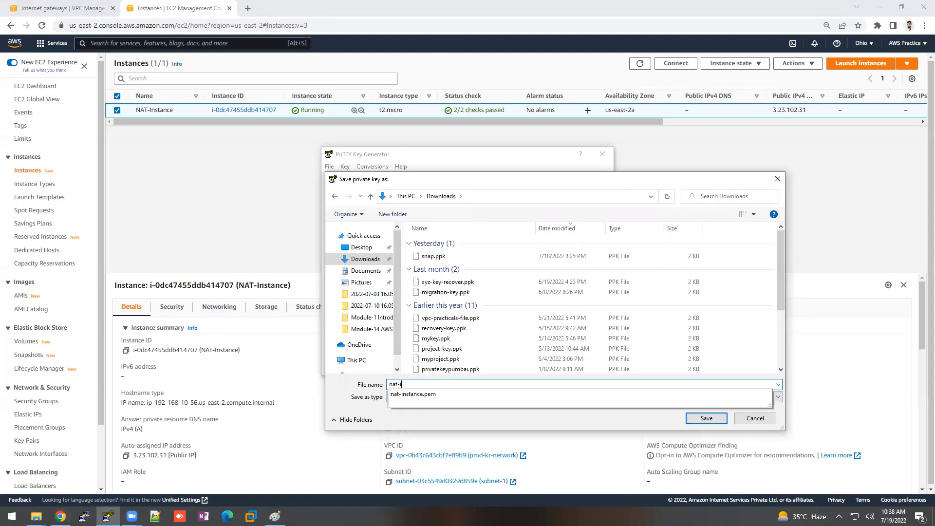
pyautogui.write('nstance-pr')
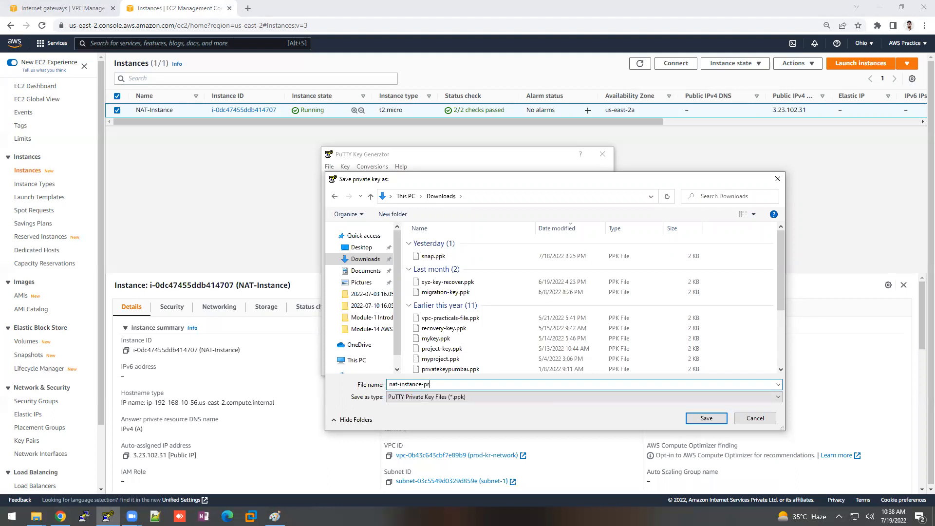
pyautogui.write('a')
pyautogui.click(723, 421)
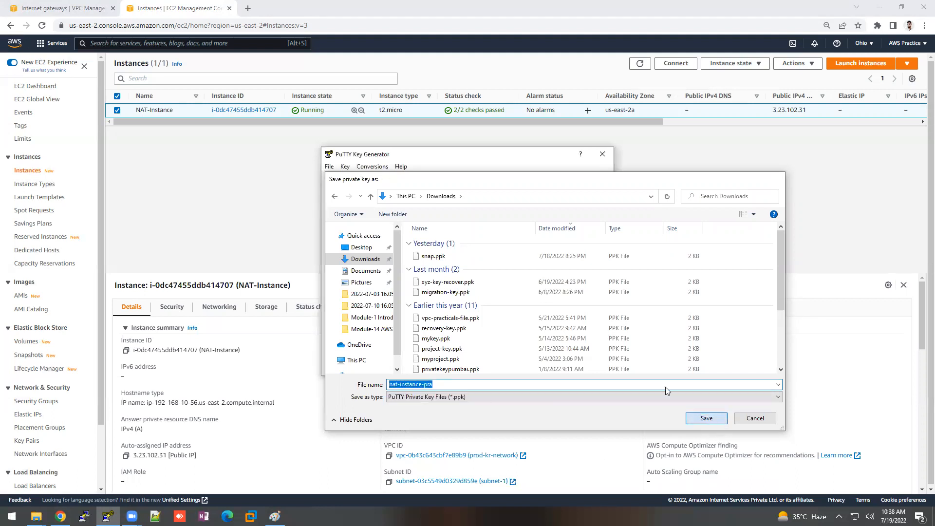
pyautogui.click(612, 155)
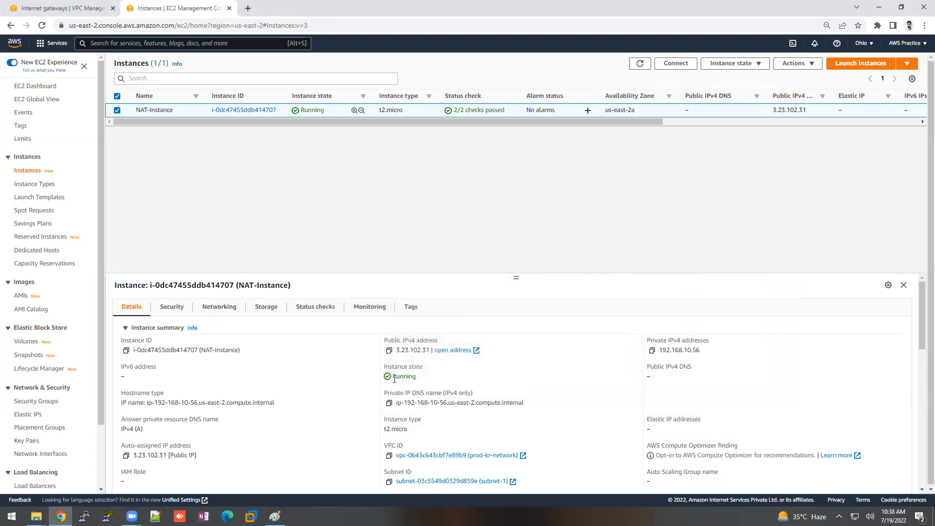
# Copy NAT-Instance's public IPv4 address, switch to PuTTY, select the awscloud session, and paste the address as the host name
pyautogui.click(389, 351)
pyautogui.click(84, 517)
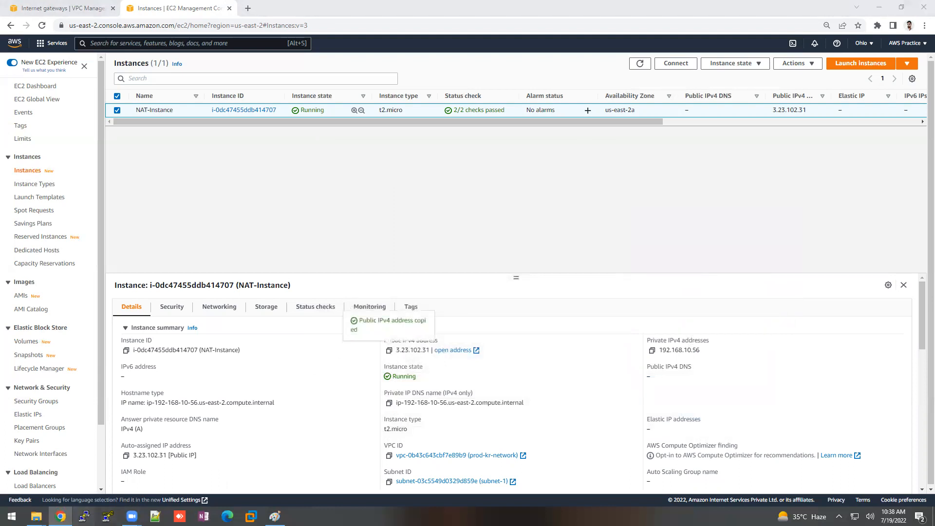
pyautogui.click(450, 302)
pyautogui.click(450, 214)
pyautogui.hotkey('ctrl', 'v')
# Choose the nat-instance-pra PPK file as the SSH authentication key and open the connection
pyautogui.click(377, 300)
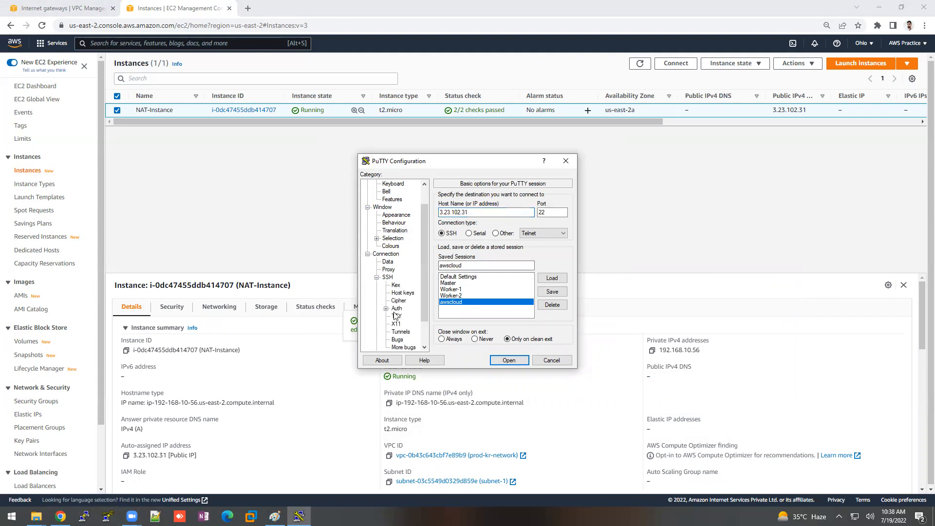
pyautogui.click(397, 309)
pyautogui.click(552, 304)
pyautogui.doubleClick(485, 253)
pyautogui.click(510, 361)
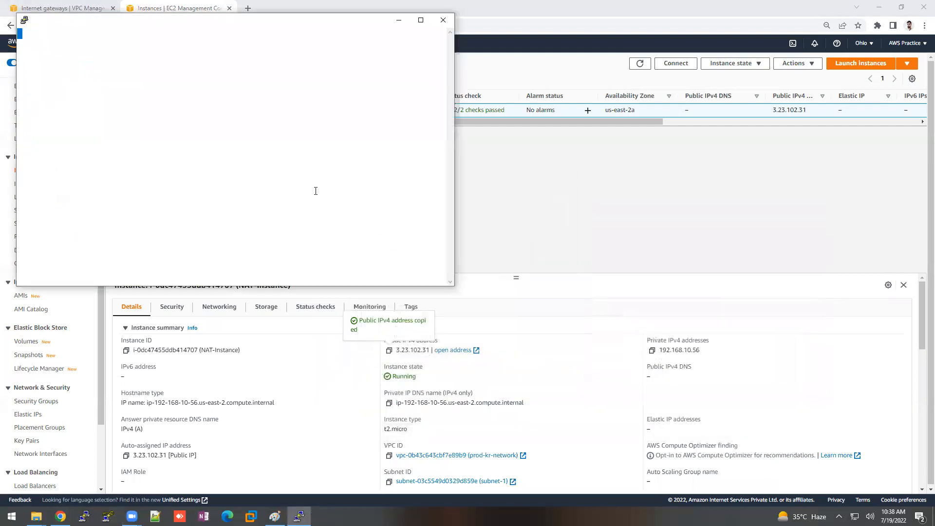
# Log in to the NAT instance as ec2-user
pyautogui.click(199, 189)
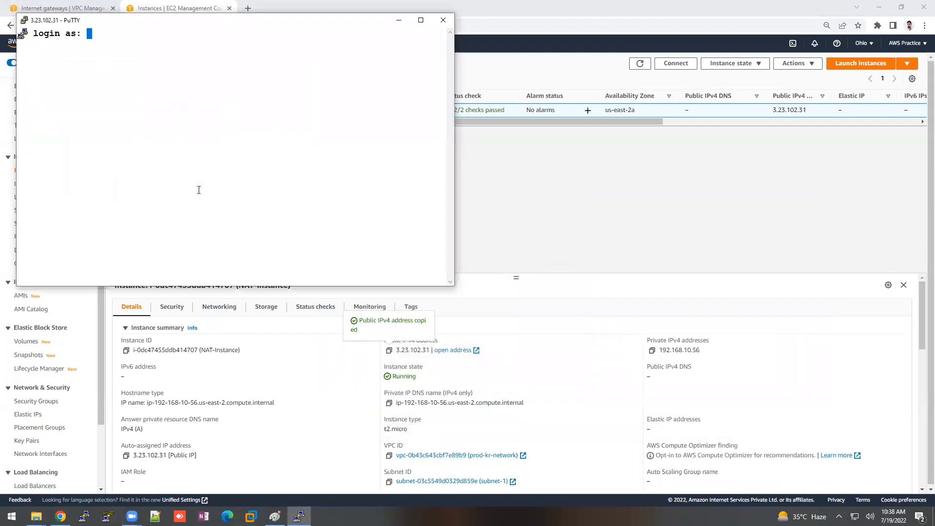
pyautogui.write('c')
pyautogui.press('BackSpace')
pyautogui.write('ec2-user')
pyautogui.press('Return')
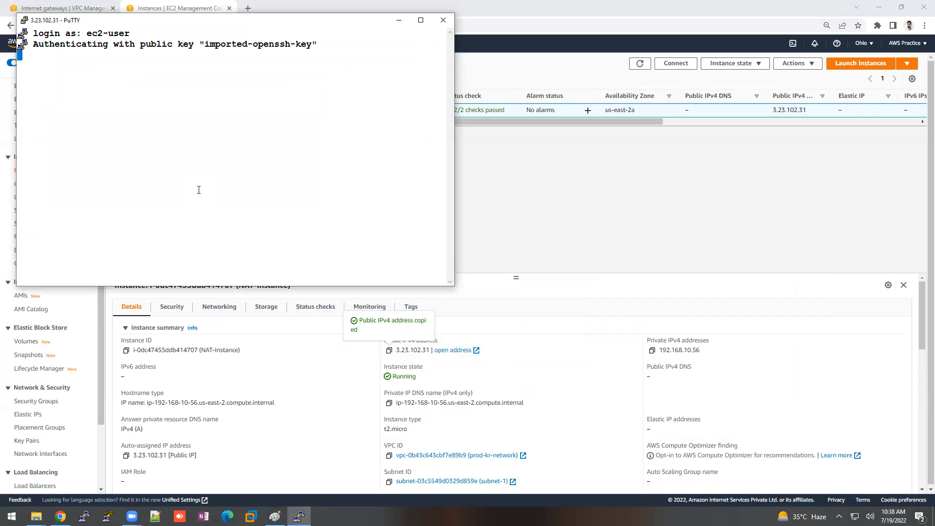
pyautogui.press('Return')
pyautogui.press('Return')
pyautogui.press('Return')
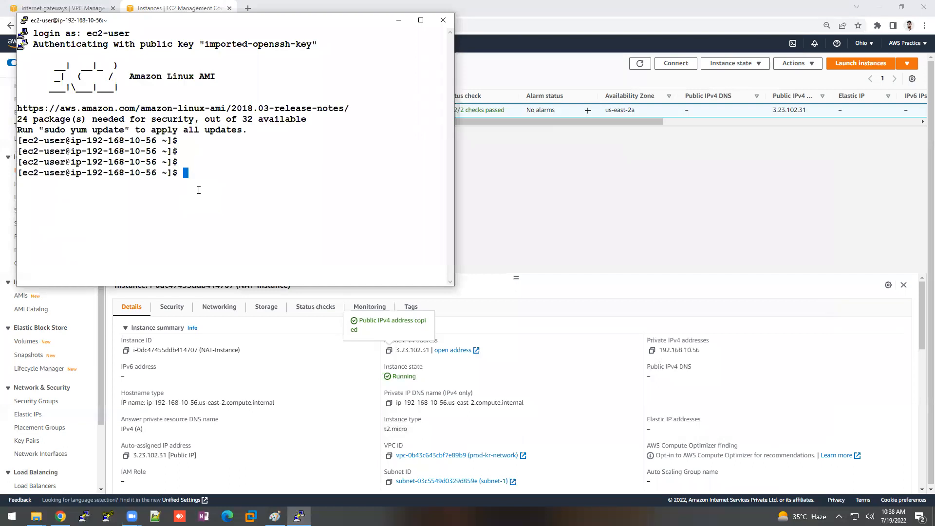
# Become root with sudo -i and open a new file named private_key in vi in insert mode
pyautogui.write('sudo i')
pyautogui.press('BackSpace')
pyautogui.write('-i')
pyautogui.press('Return')
pyautogui.write('vi private_key')
pyautogui.press('Return')
pyautogui.press('i')
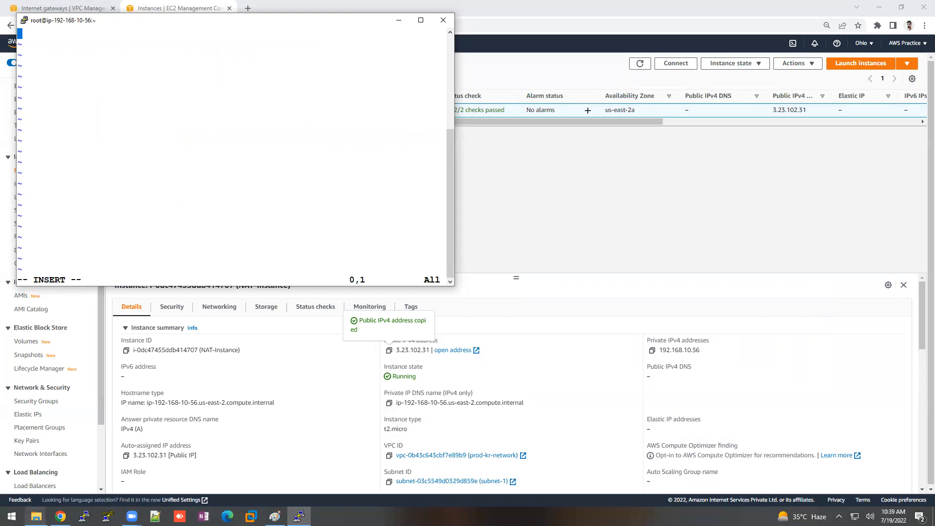
pyautogui.click(37, 517)
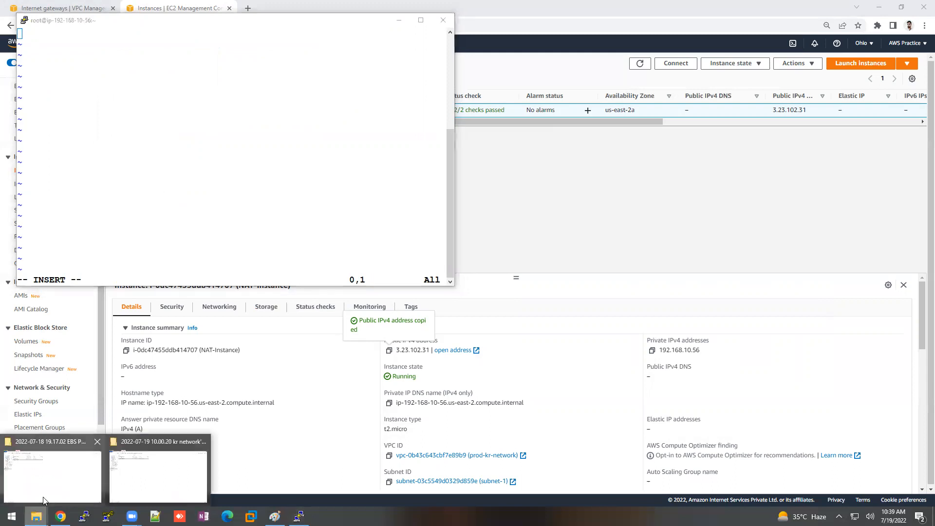
pyautogui.press('super+r')
pyautogui.click(194, 408)
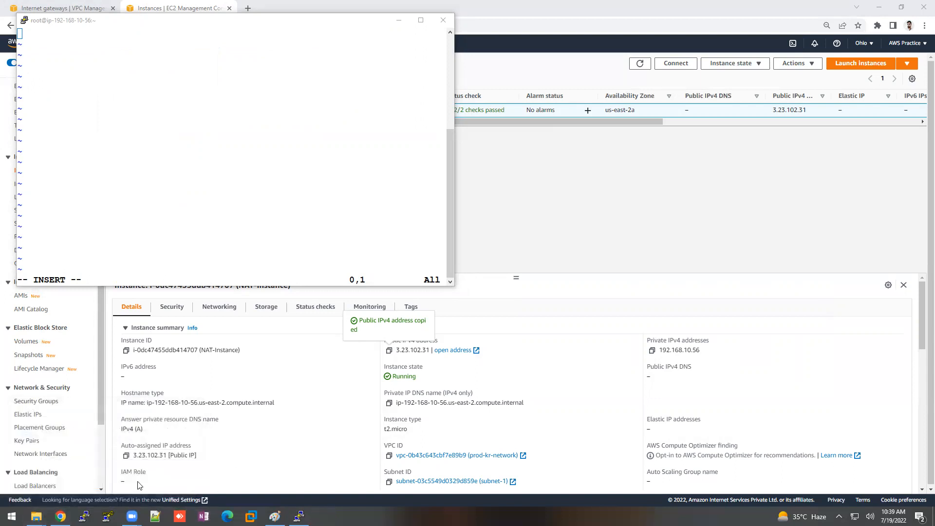
# Switch to File Explorer, open the nat-instance PEM file from Downloads in Notepad, and copy its entire contents
pyautogui.press('super+e')
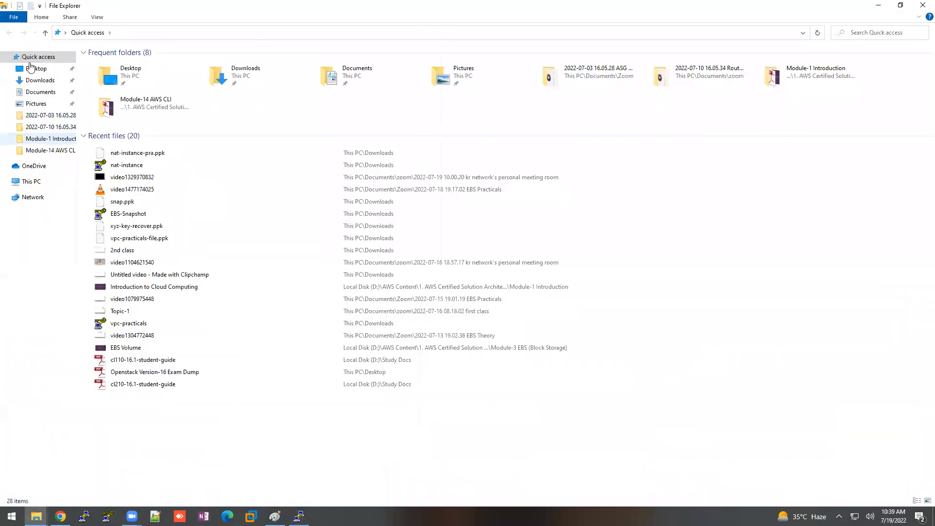
pyautogui.click(40, 80)
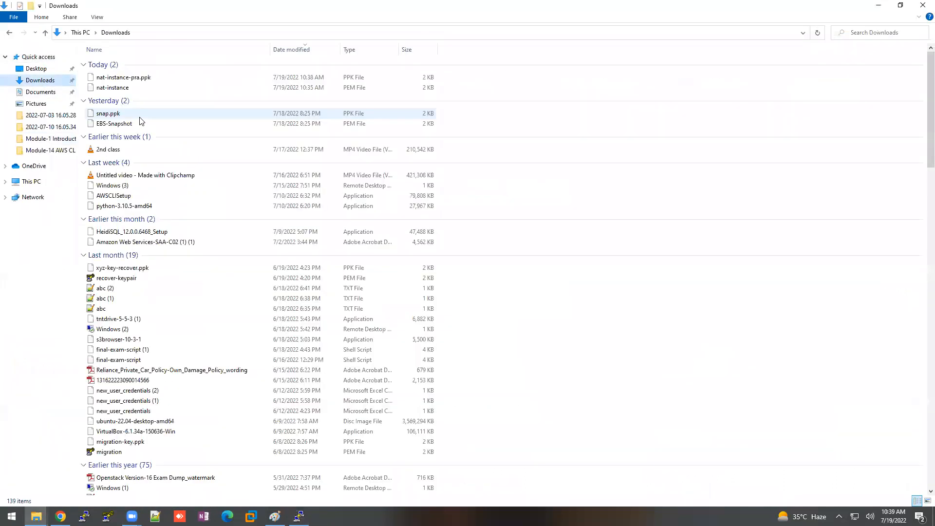
pyautogui.doubleClick(123, 88)
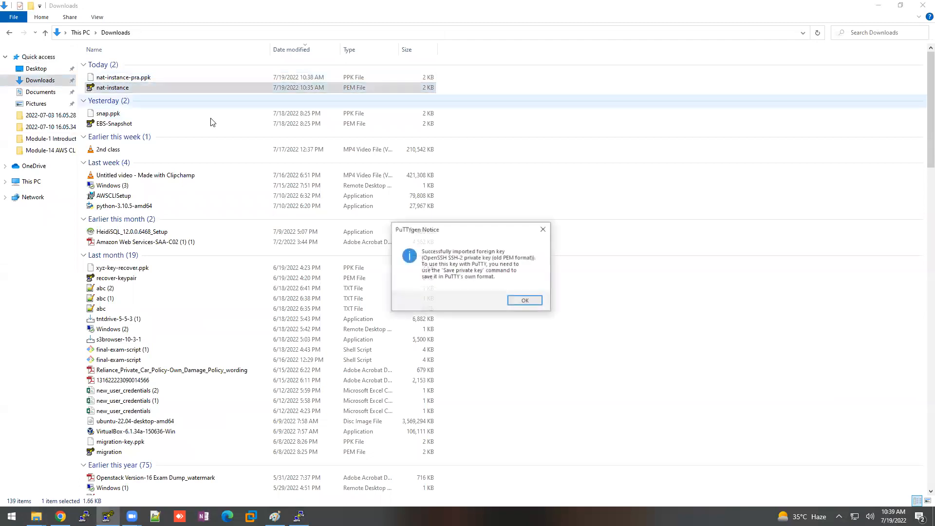
pyautogui.click(538, 302)
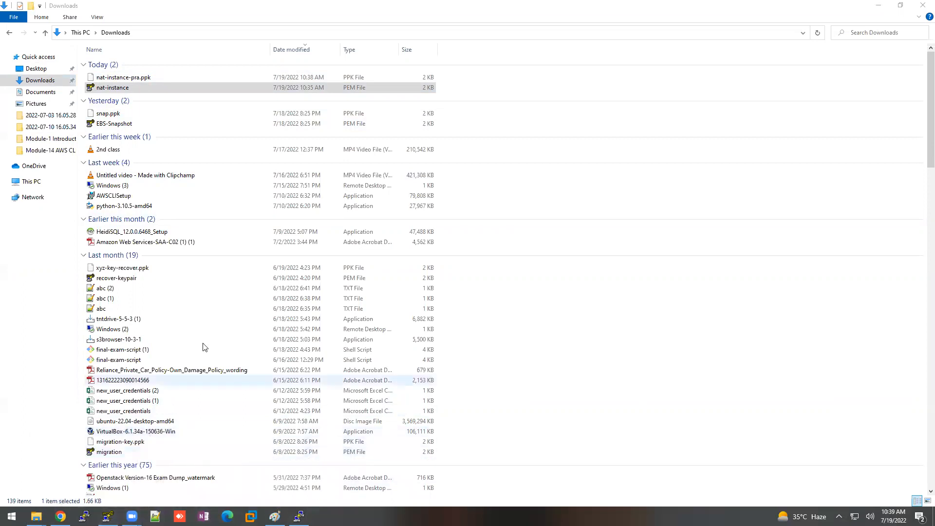
pyautogui.click(129, 91)
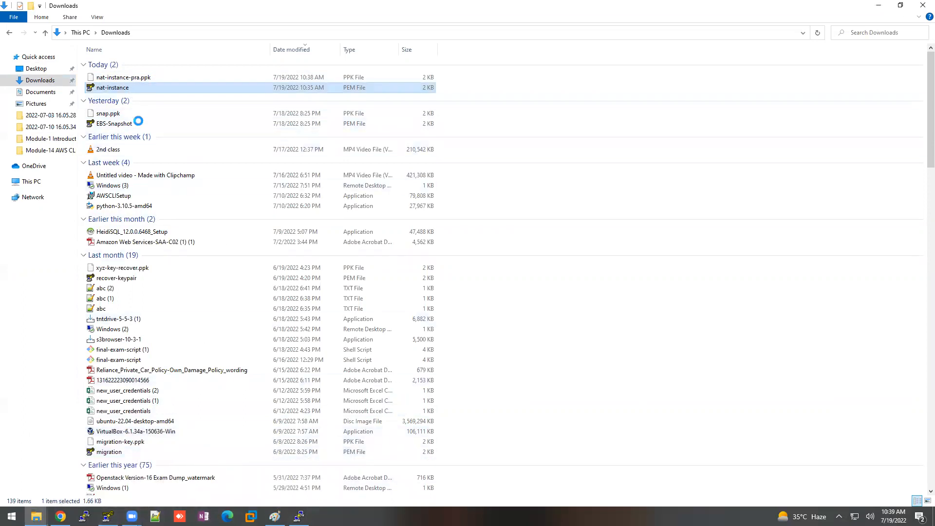
pyautogui.hotkey('shift', 'F10')
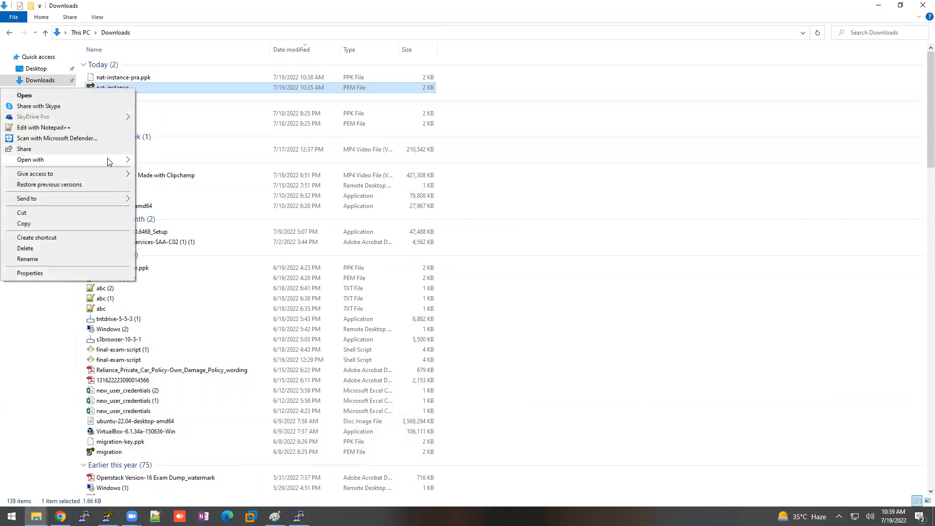
pyautogui.moveTo(107, 162)
pyautogui.click(157, 160)
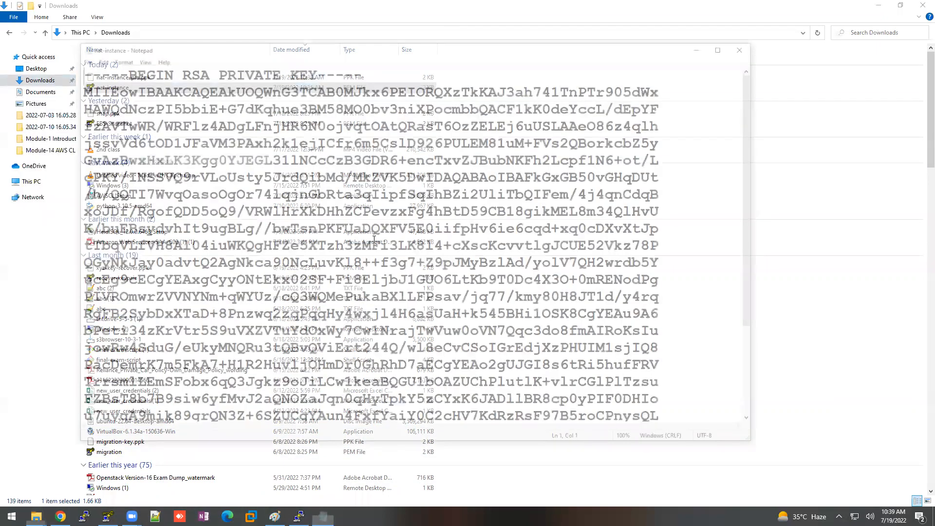
pyautogui.hotkey('ctrl', 'a')
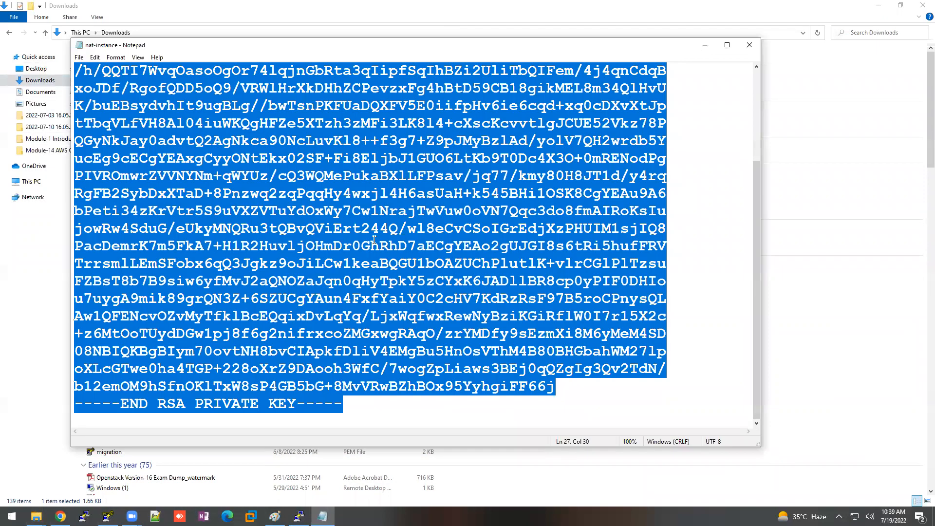
pyautogui.hotkey('ctrl', 'c')
# Switch back to the PuTTY terminal, paste the RSA private key into private_key, and save and quit vi
pyautogui.click(299, 516)
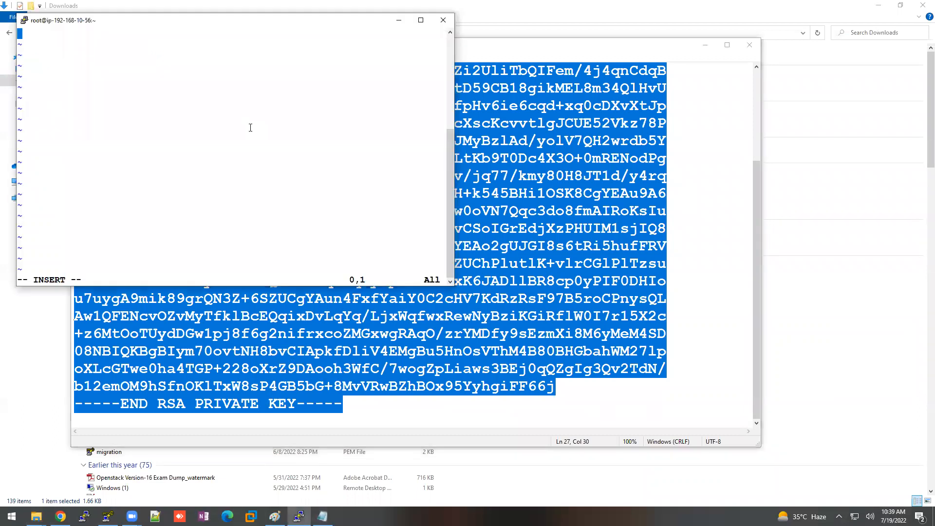
pyautogui.rightClick(250, 128)
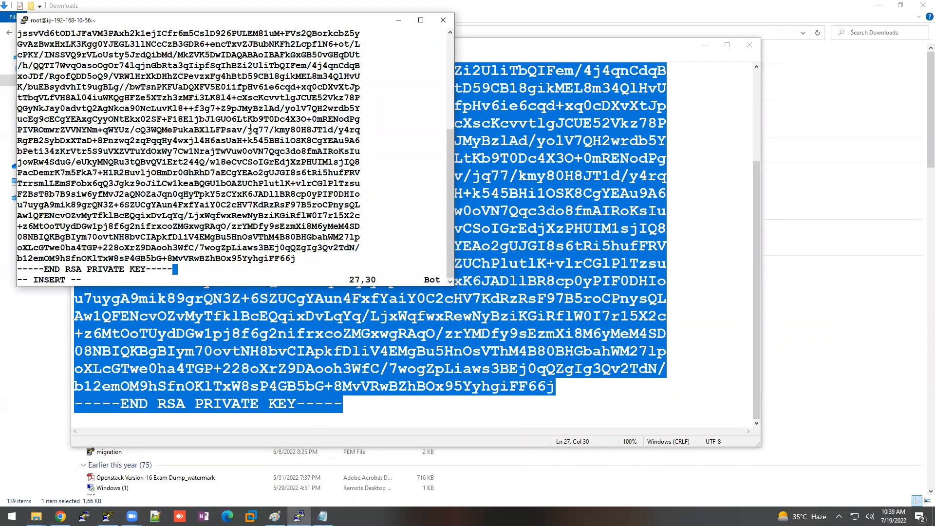
pyautogui.press('Escape')
pyautogui.write(':wq')
pyautogui.press('Return')
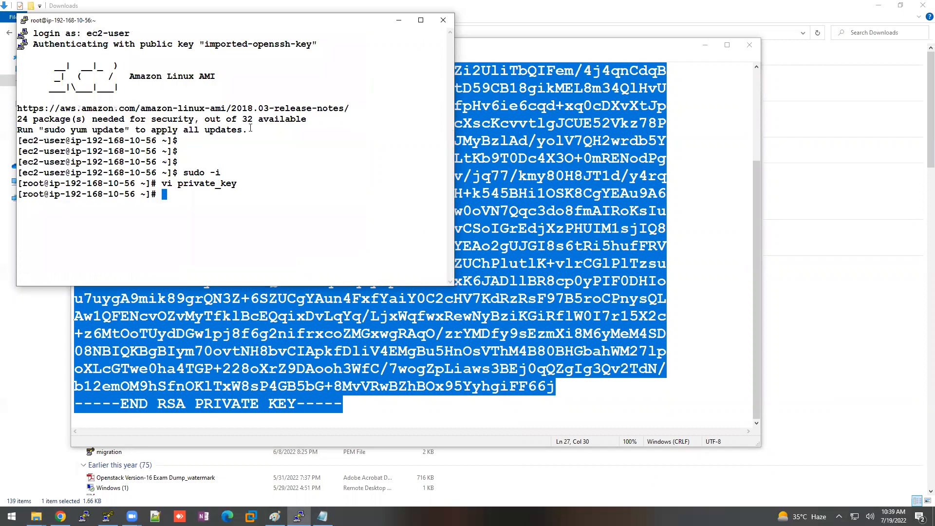
# Restrict the key file's permissions with chmod 400 private_key
pyautogui.press('Return')
pyautogui.press('Return')
pyautogui.write('chmod ')
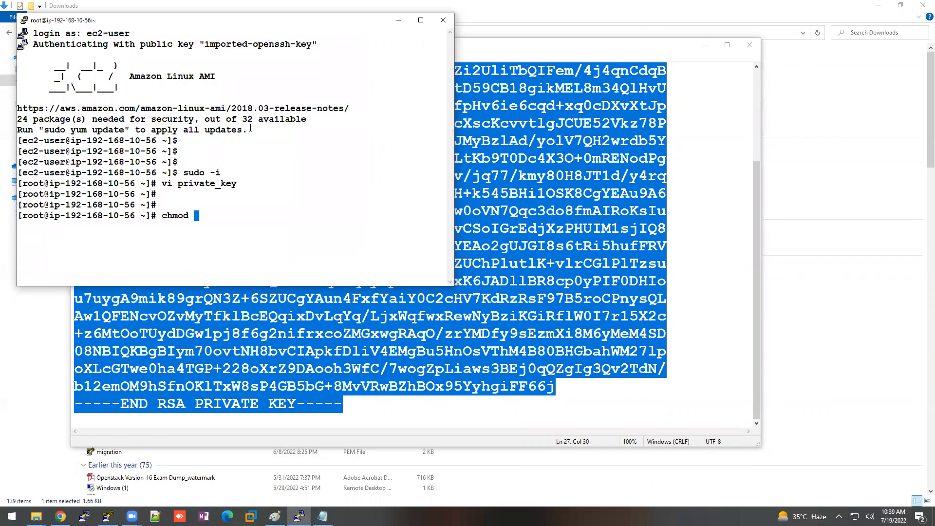
pyautogui.write('400 private_key')
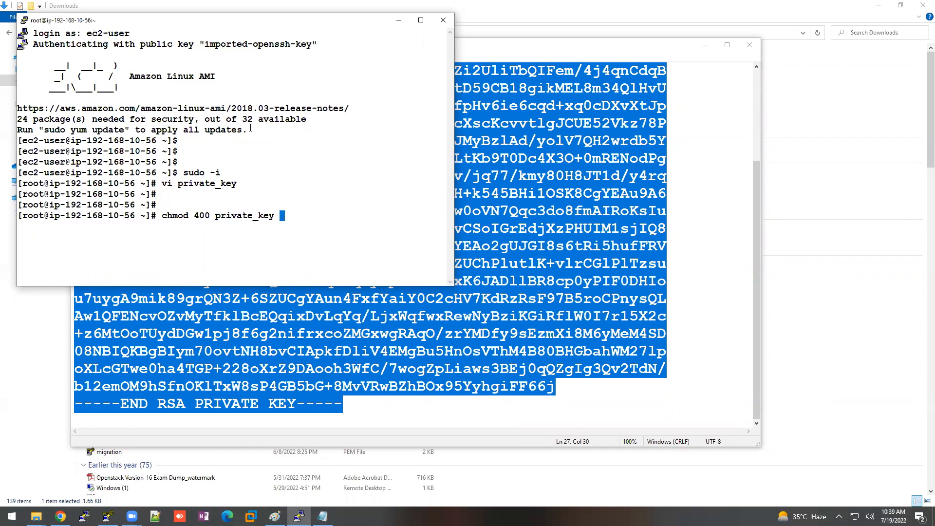
pyautogui.press('Return')
pyautogui.press('Return')
pyautogui.press('Return')
pyautogui.press('Return')
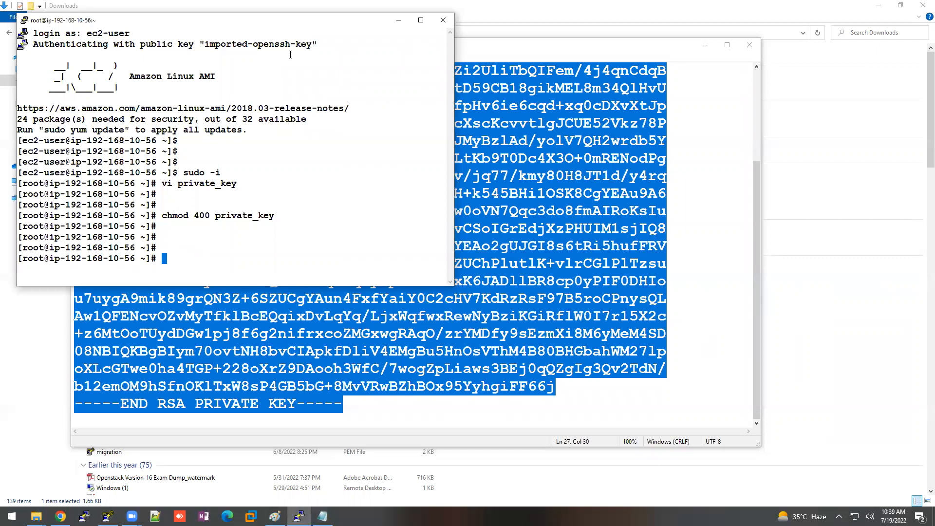
# Switch to the EC2 console and start launching an instance with the Amazon Linux 2 AMI (Kernel 5.10, 64-bit x86), keeping the t2.micro type
pyautogui.hotkey('alt', 'Tab')
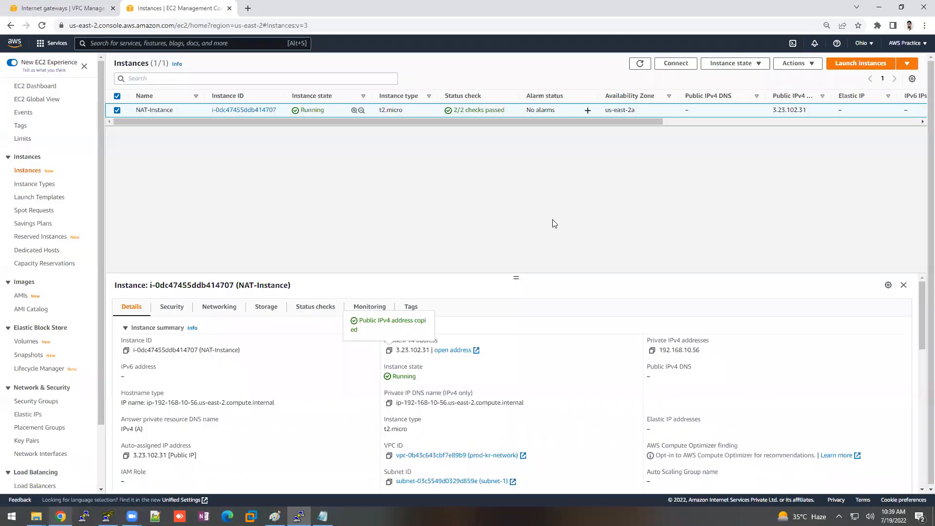
pyautogui.click(848, 69)
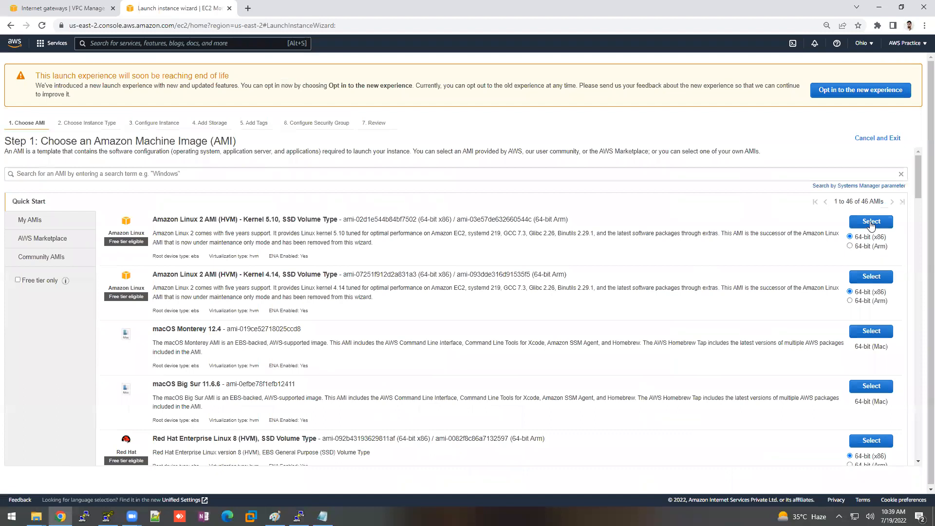
pyautogui.click(871, 222)
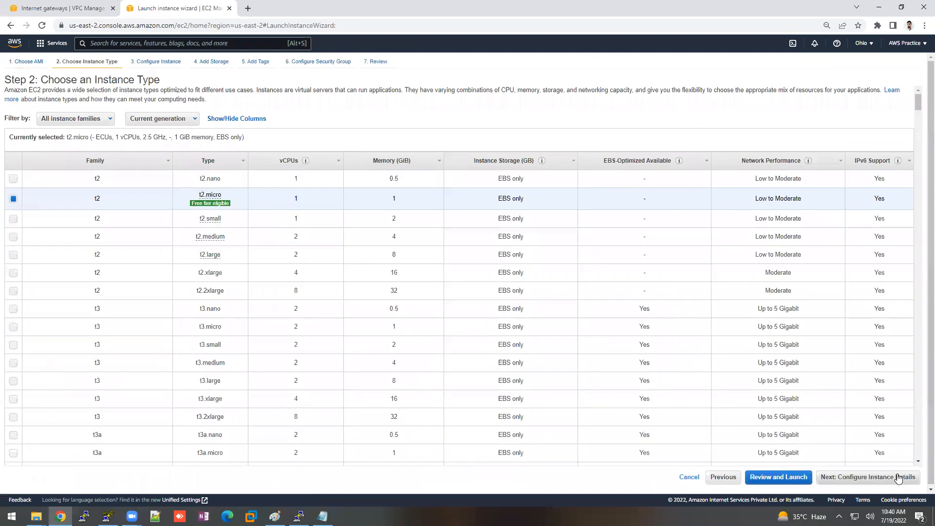
pyautogui.click(899, 477)
# Place the new instance in the prod-kr-network VPC and subnet-2 (us-east-2b), and accept the other instance details
pyautogui.click(275, 150)
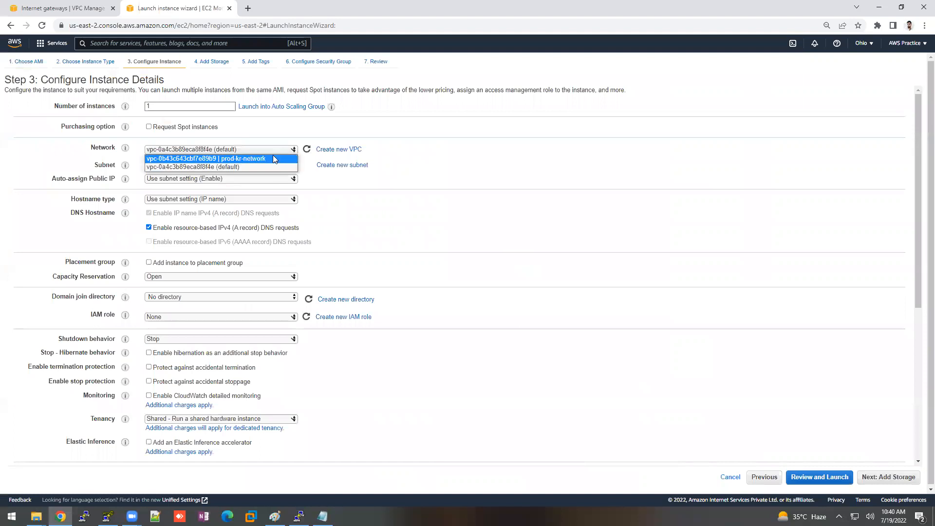
pyautogui.click(274, 158)
pyautogui.click(274, 166)
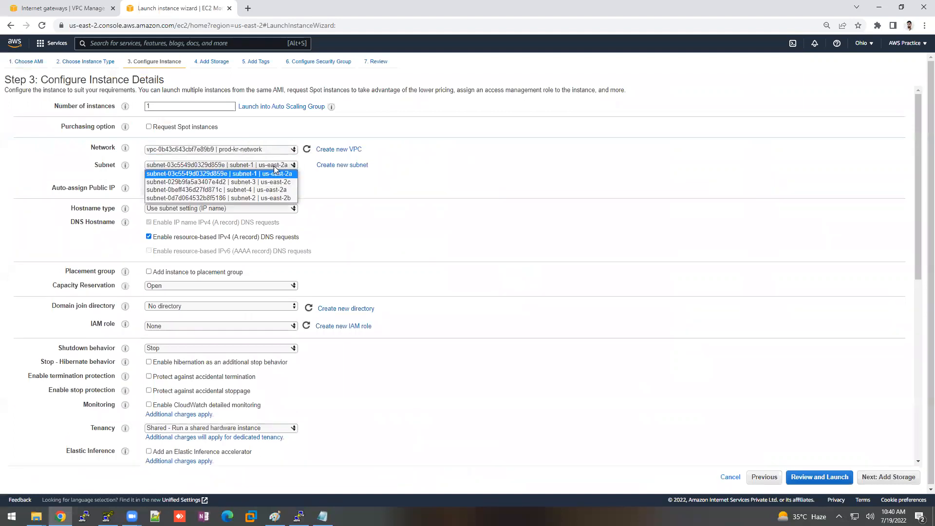
pyautogui.click(260, 198)
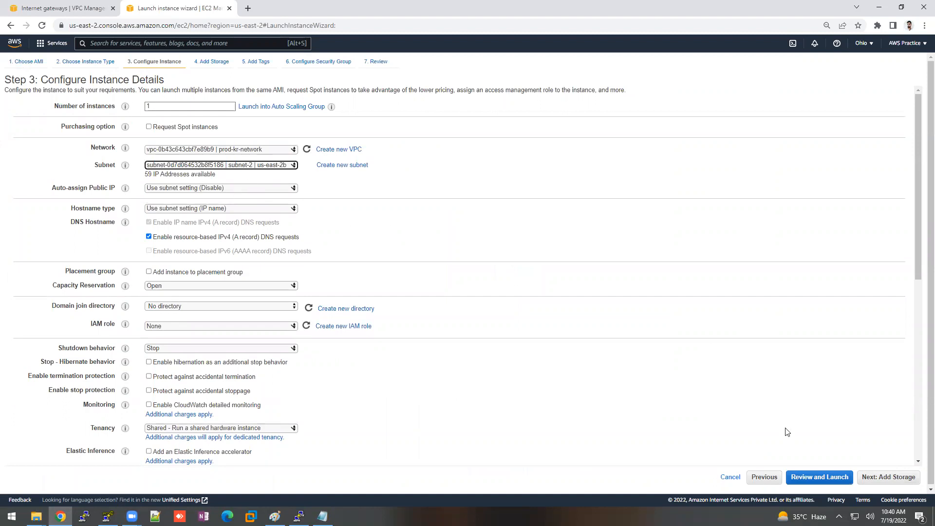
pyautogui.click(895, 479)
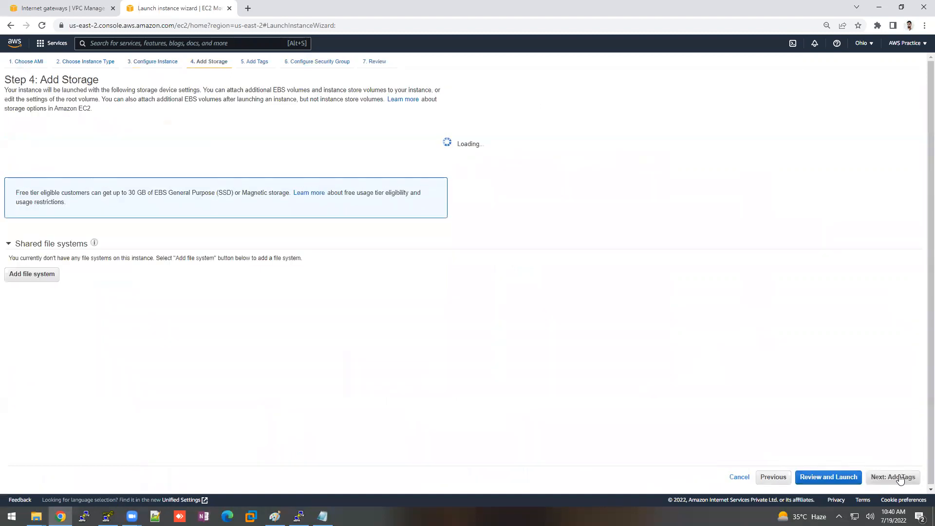
# Keep the default storage and add a tag with key Name and value Private-Server
pyautogui.click(901, 479)
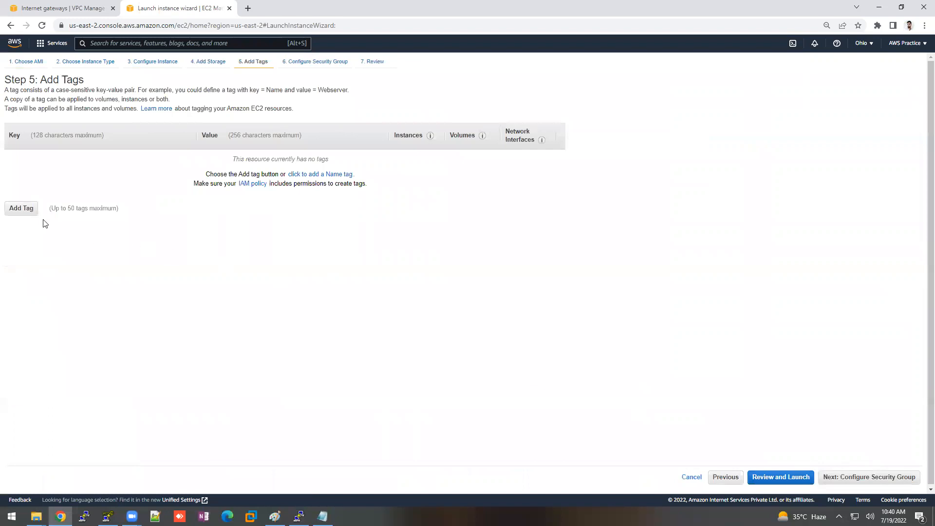
pyautogui.click(29, 211)
pyautogui.write('Name')
pyautogui.press('Tab')
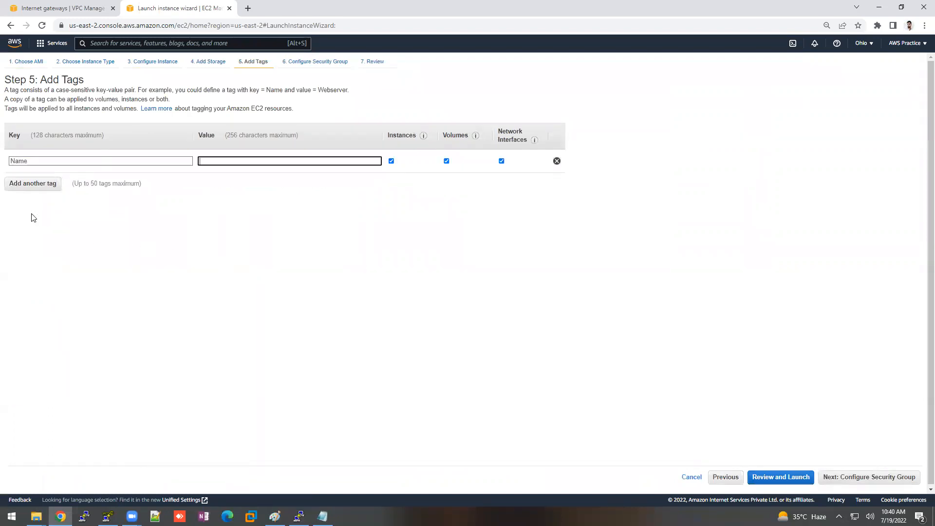
pyautogui.write('Private-Server')
pyautogui.click(910, 478)
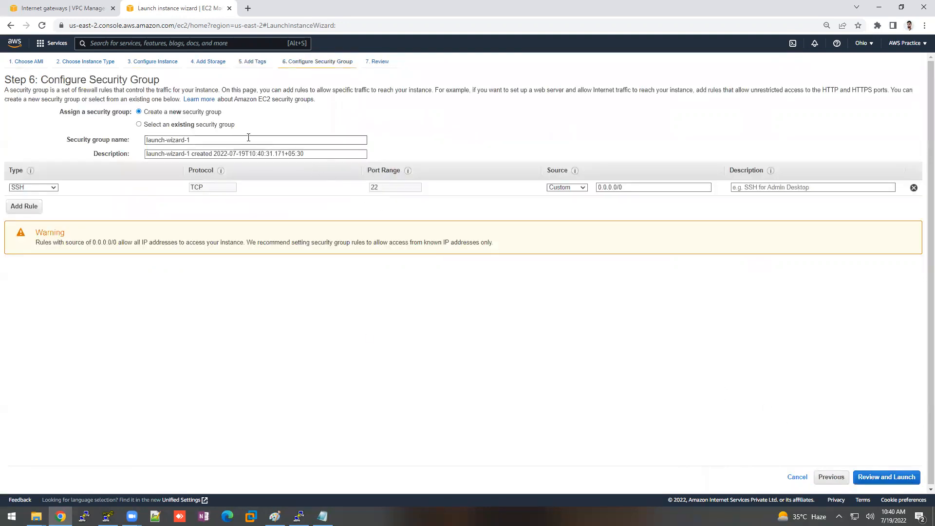
# Assign the existing default VPC security group to the instance and proceed to the launch review
pyautogui.click(228, 126)
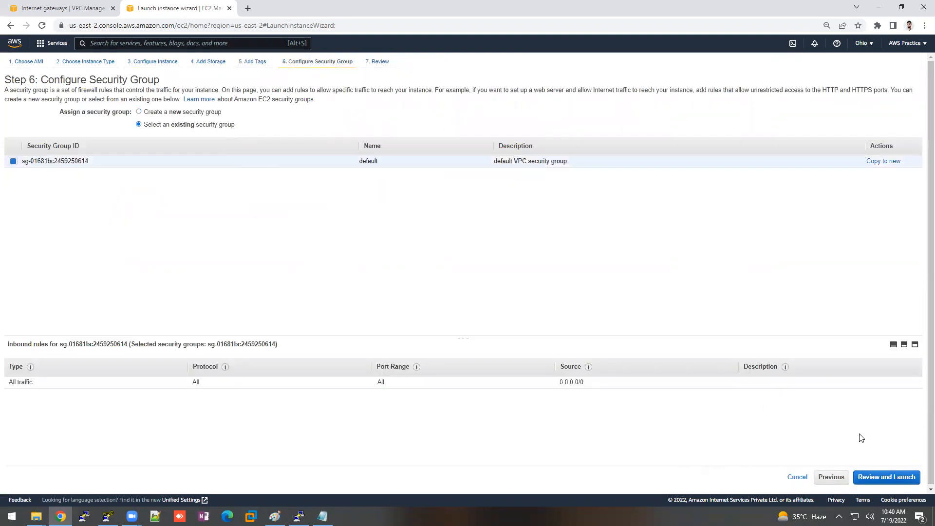
pyautogui.click(902, 478)
# Launch the instance with the existing nat-instance key pair, acknowledging access to the private key file, and return to the instances list
pyautogui.click(905, 477)
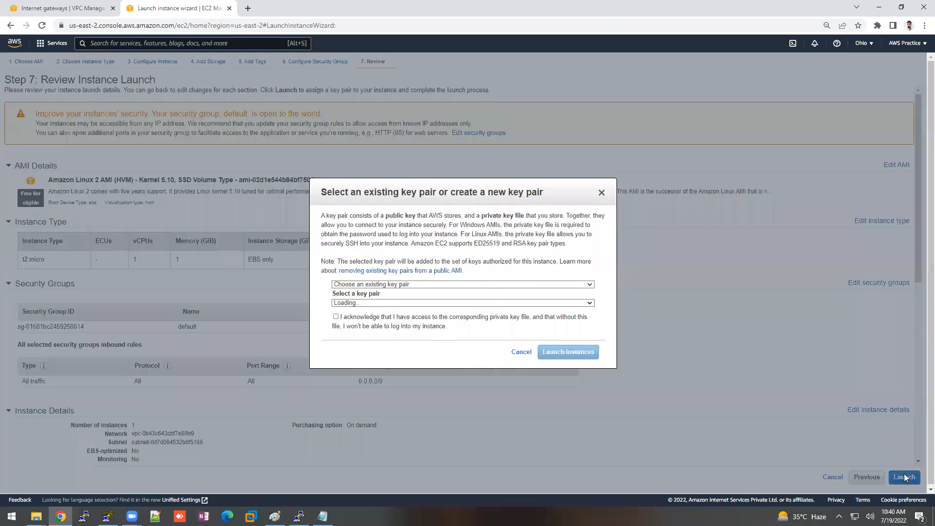
pyautogui.click(374, 303)
pyautogui.click(373, 322)
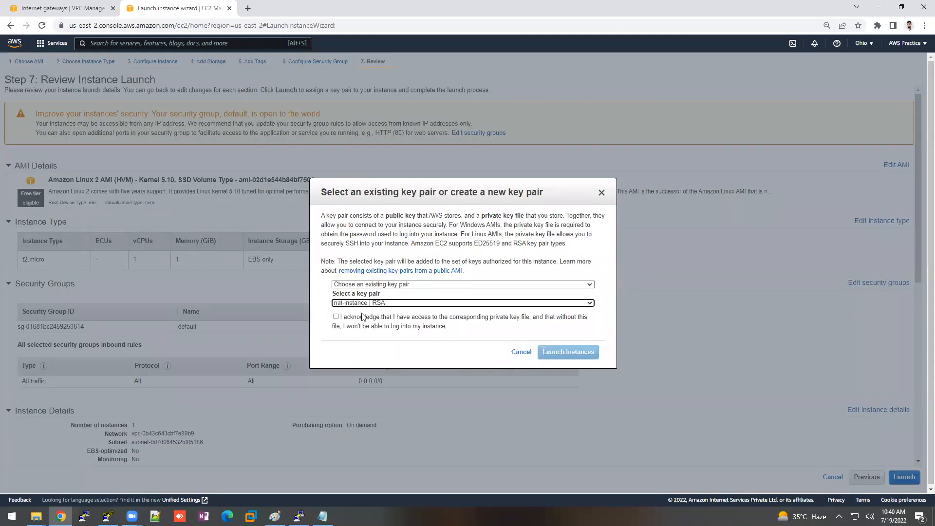
pyautogui.click(365, 319)
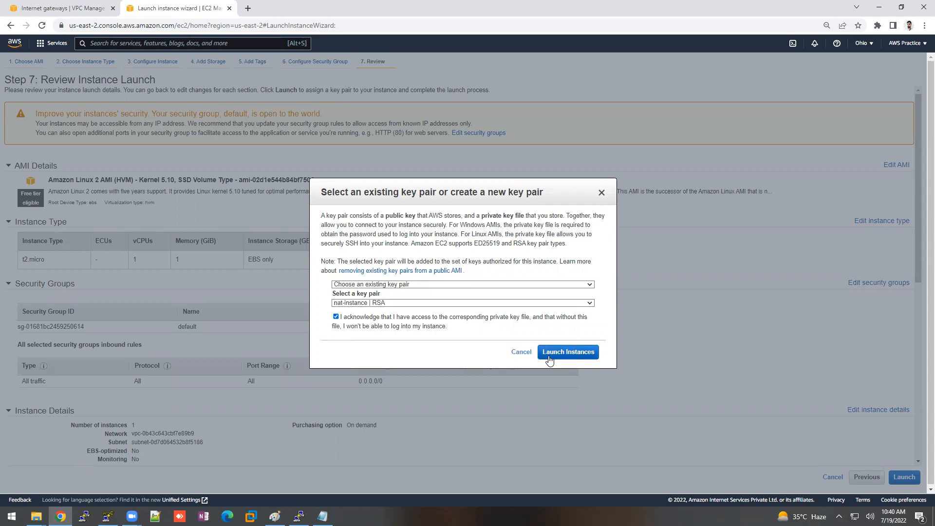
pyautogui.click(569, 354)
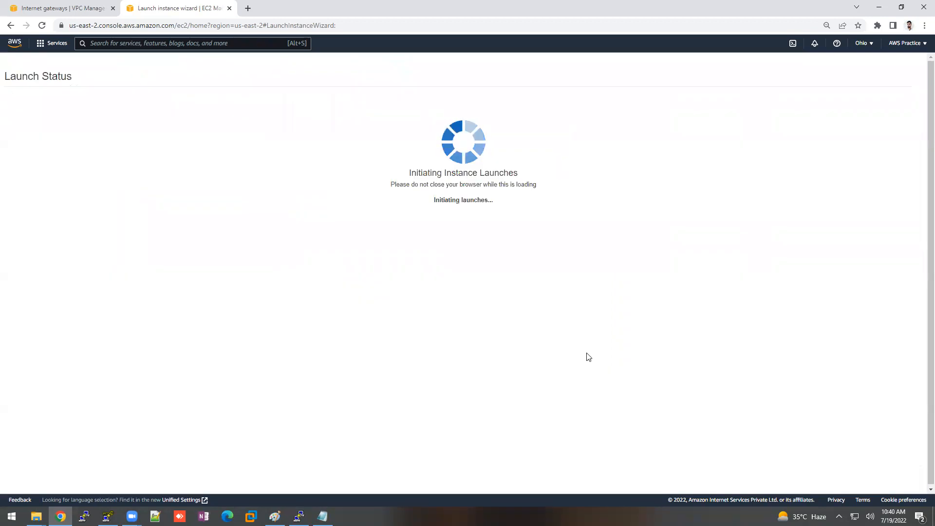
pyautogui.click(880, 346)
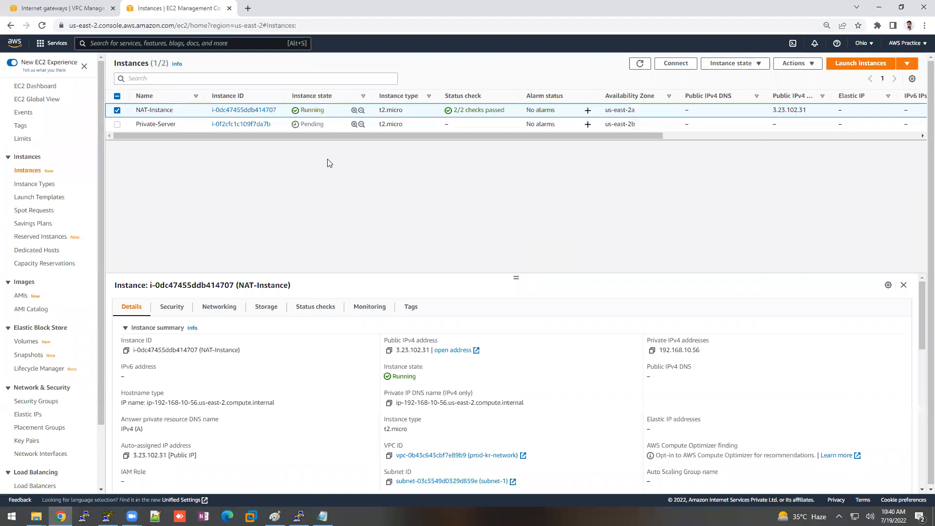
# Copy the Private-Server instance's private IPv4 address and switch to the PuTTY terminal of the NAT instance
pyautogui.click(198, 125)
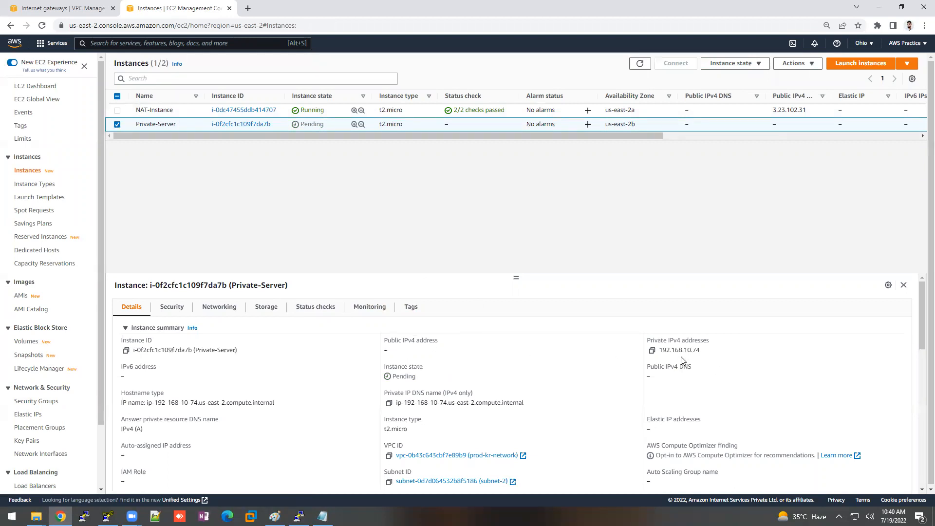
pyautogui.click(652, 350)
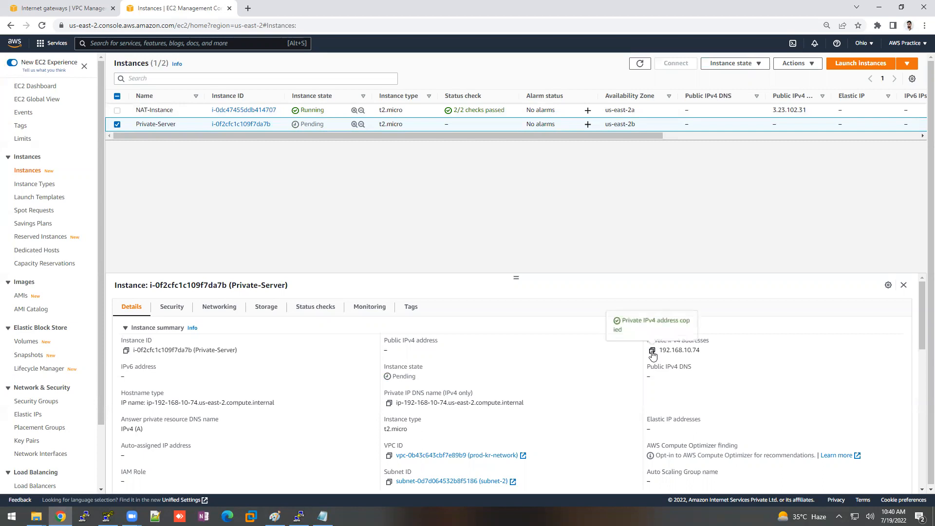
pyautogui.click(299, 517)
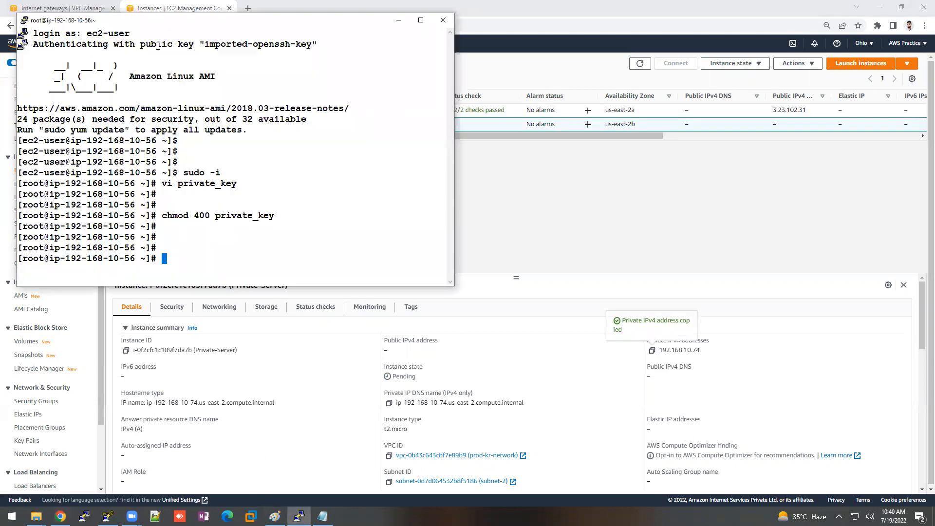
pyautogui.moveTo(158, 25); pyautogui.dragTo(313, 48)
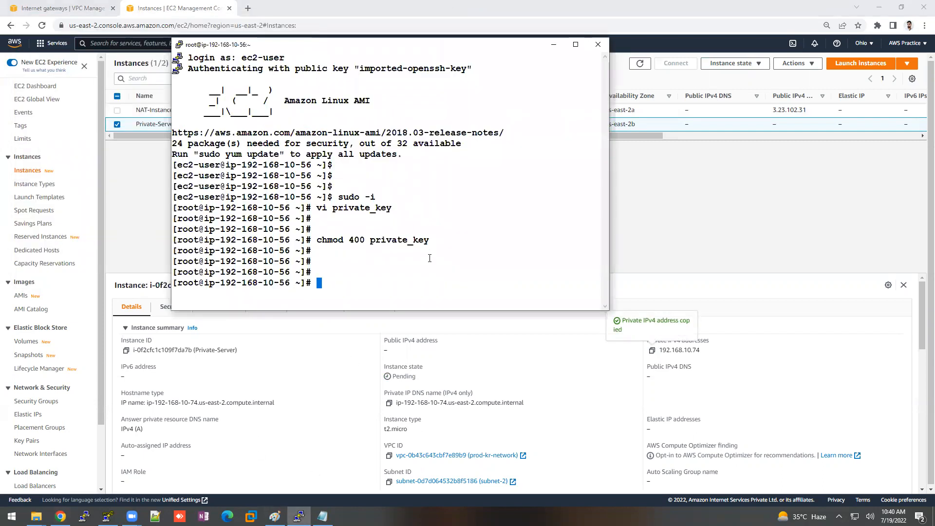
pyautogui.write('ssh -i private_key ')
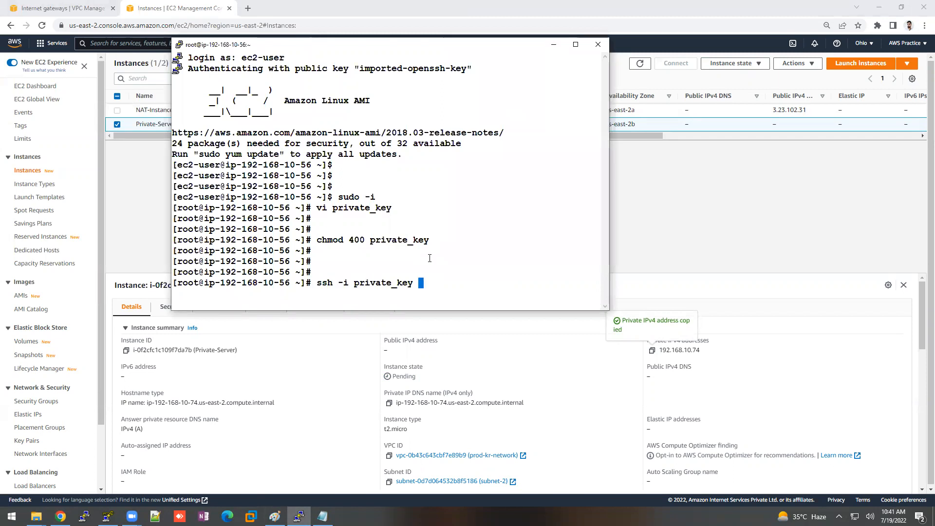
pyautogui.write('ec2-user@')
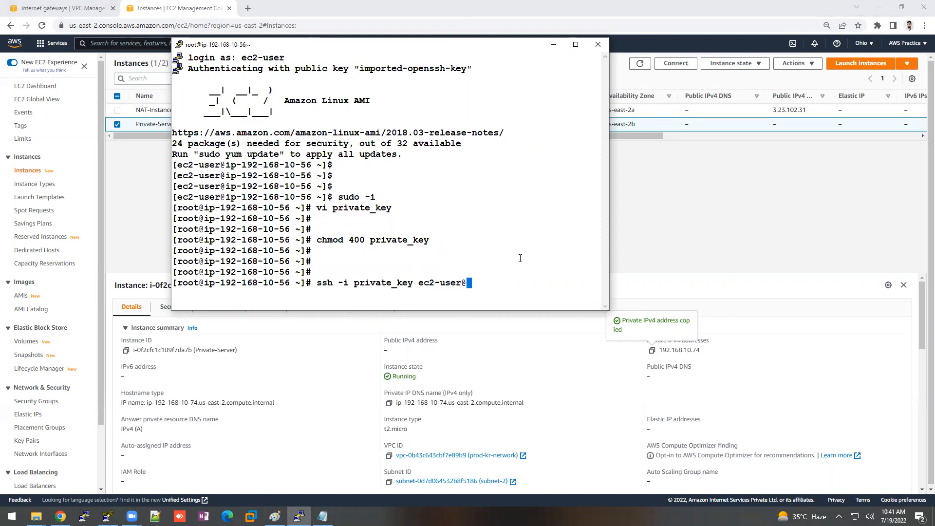
pyautogui.rightClick(521, 258)
pyautogui.press('Return')
pyautogui.hotkey('ctrl', 'c')
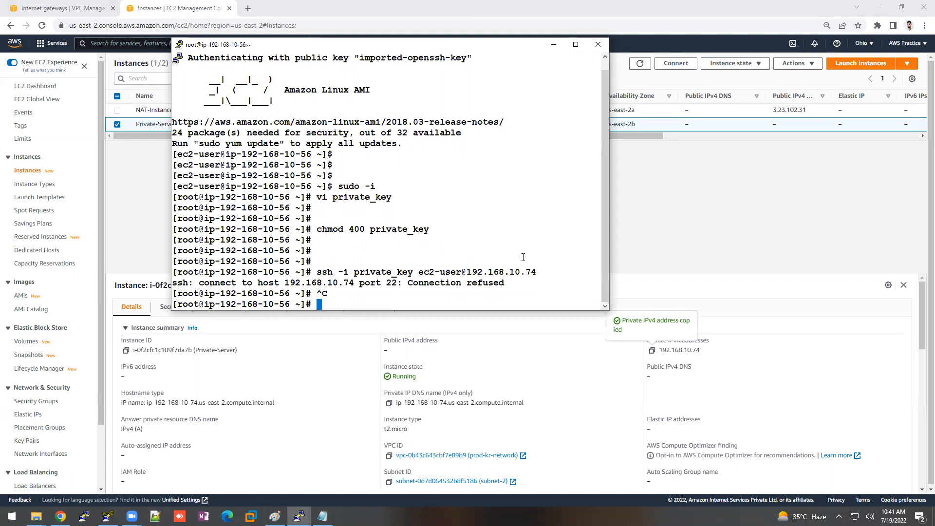
# Ping 192.168.10.74 from the NAT instance to check that the private server is reachable, and stop the ping
pyautogui.write('ping')
pyautogui.rightClick(523, 256)
pyautogui.press('Return')
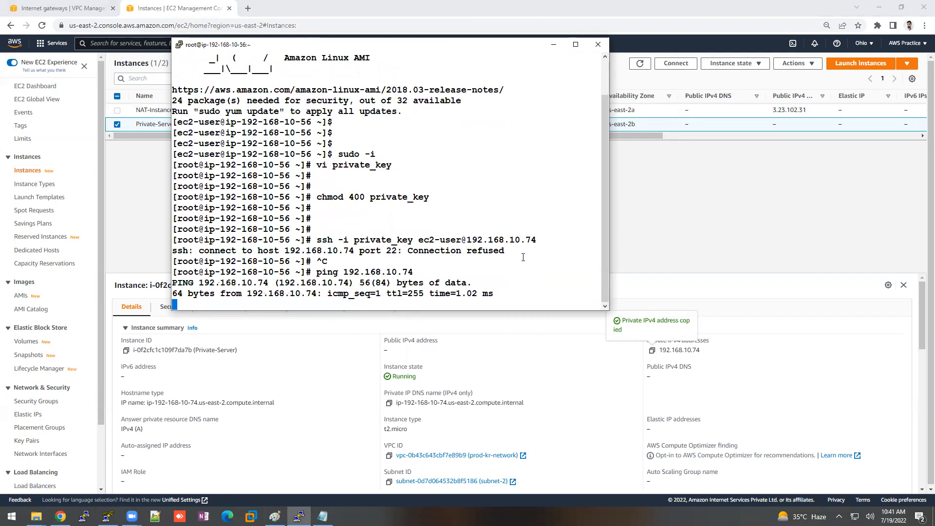
pyautogui.hotkey('ctrl', 'c')
pyautogui.press('Up')
pyautogui.press('Up')
pyautogui.press('Return')
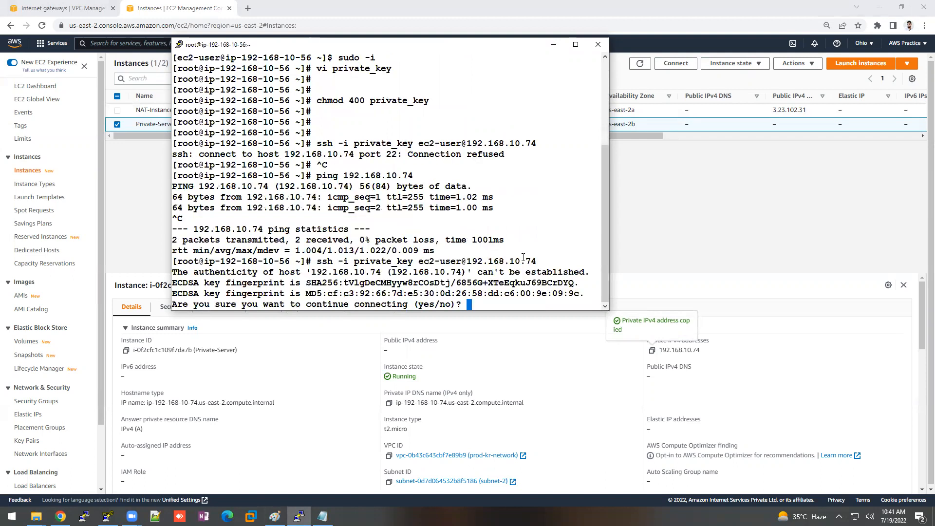
pyautogui.write('yes')
pyautogui.press('Return')
pyautogui.press('Return')
pyautogui.press('Return')
pyautogui.press('Return')
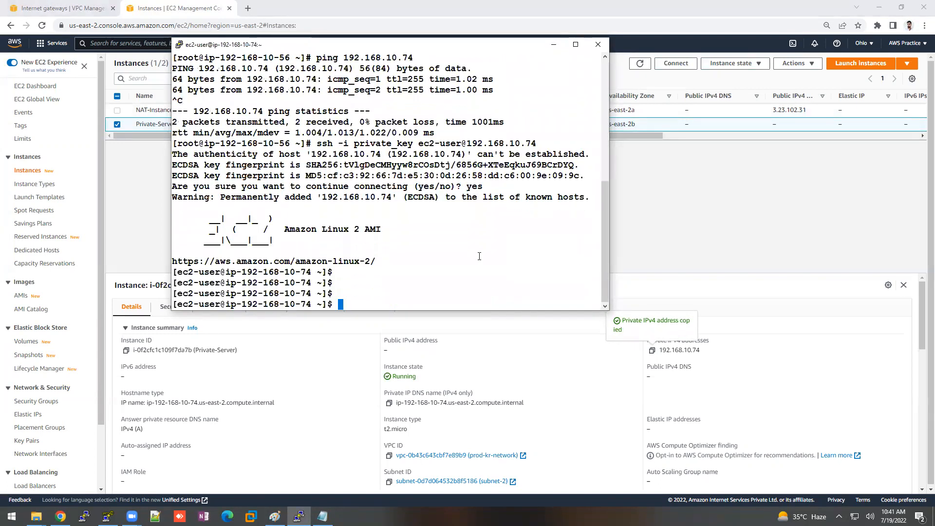
pyautogui.moveTo(267, 296); pyautogui.dragTo(322, 302)
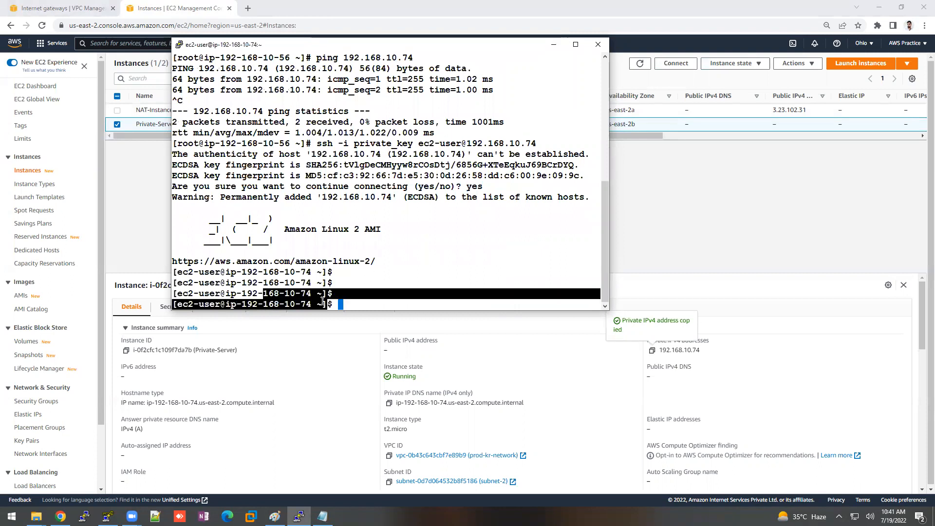
pyautogui.click(316, 285)
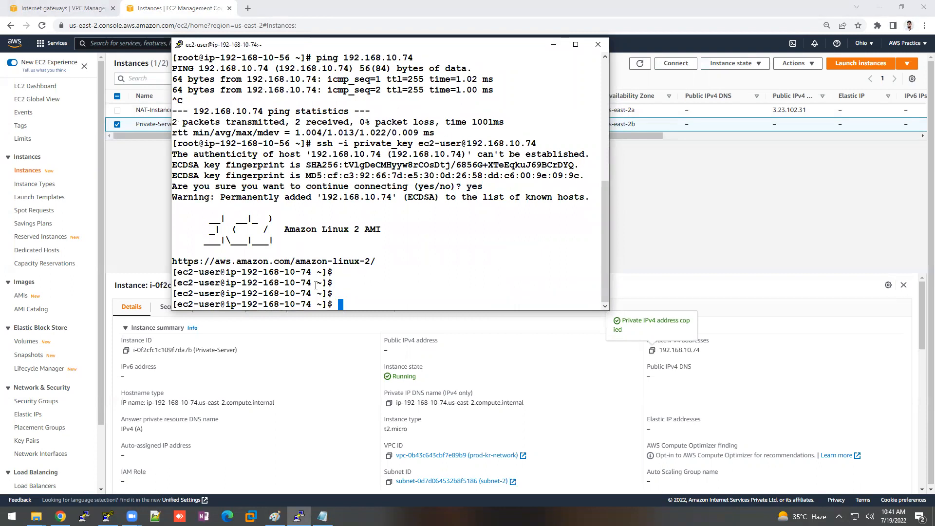
# Ping google.com from the private server to test its internet access, and stop the ping
pyautogui.write('ping google.com')
pyautogui.press('Return')
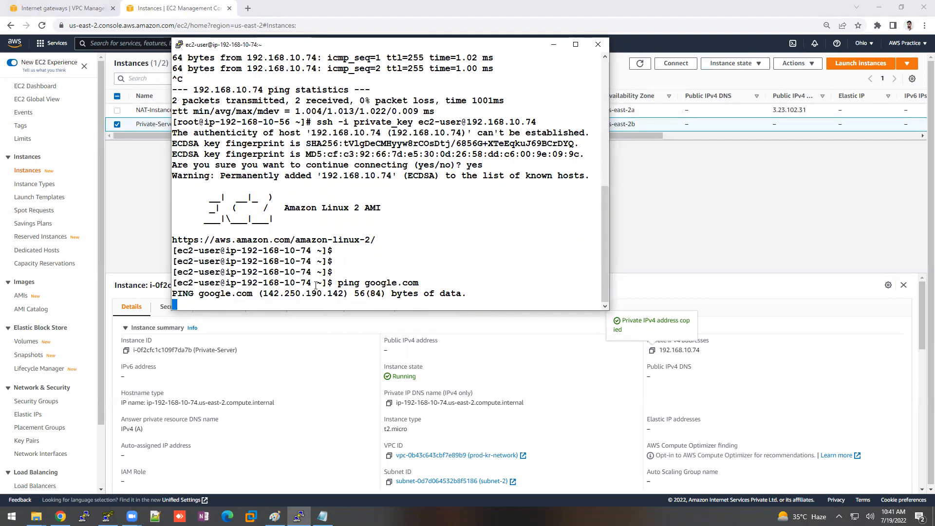
pyautogui.hotkey('ctrl', 'c')
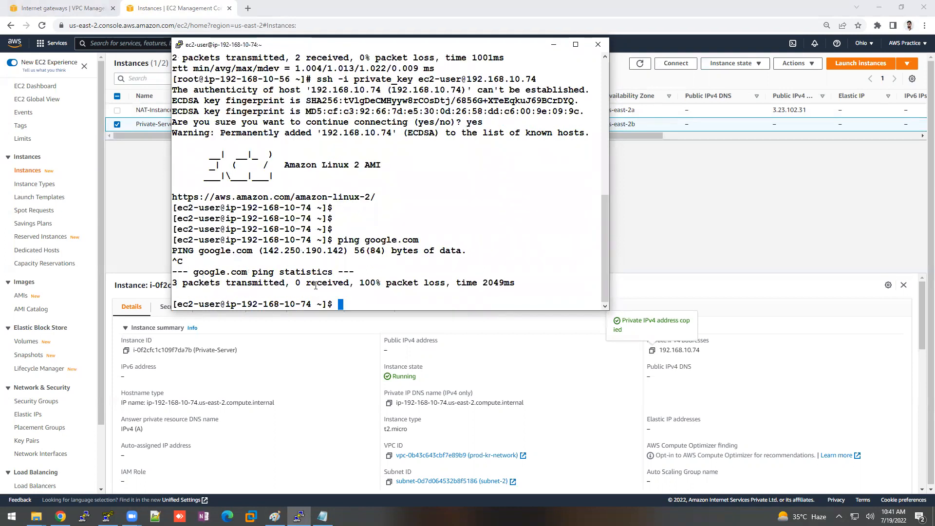
pyautogui.press('Return')
pyautogui.press('Return')
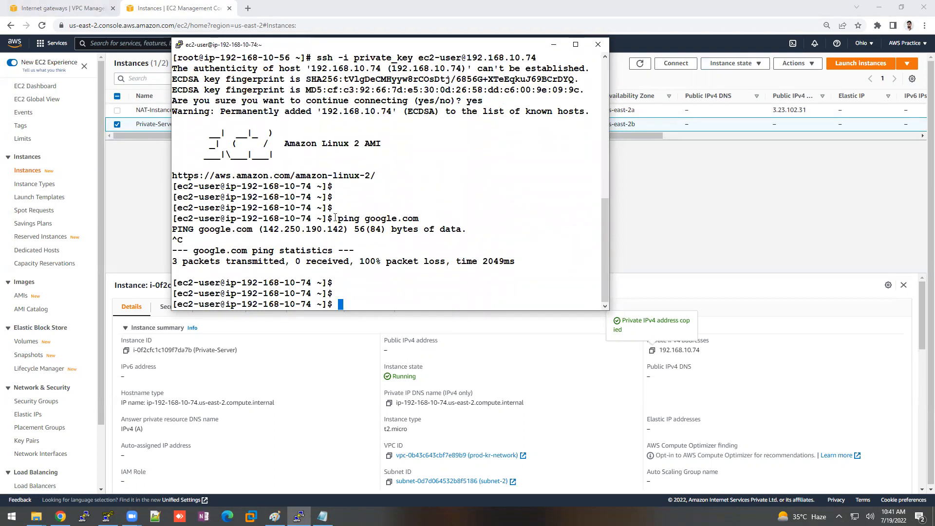
pyautogui.doubleClick(306, 222)
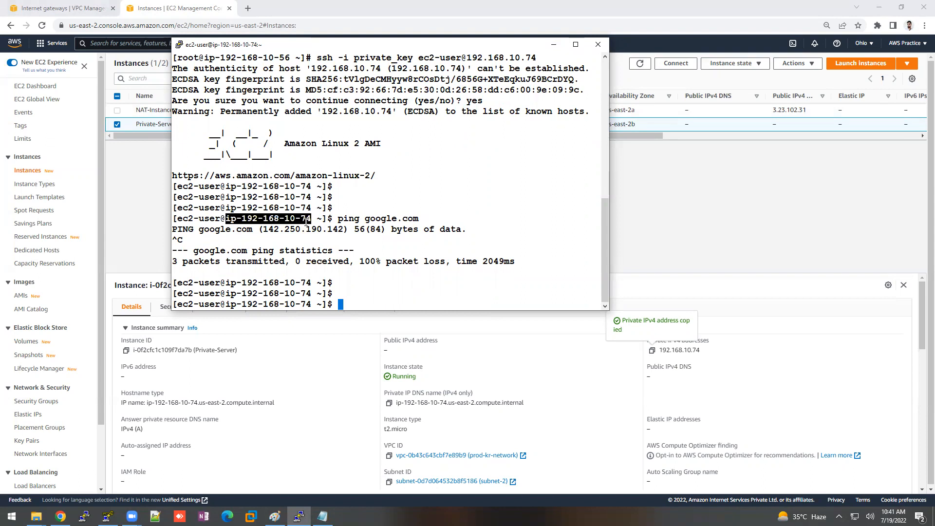
# Minimize the terminal to return to the EC2 console and view the details of NAT-Instance and Private-Server in turn
pyautogui.click(554, 44)
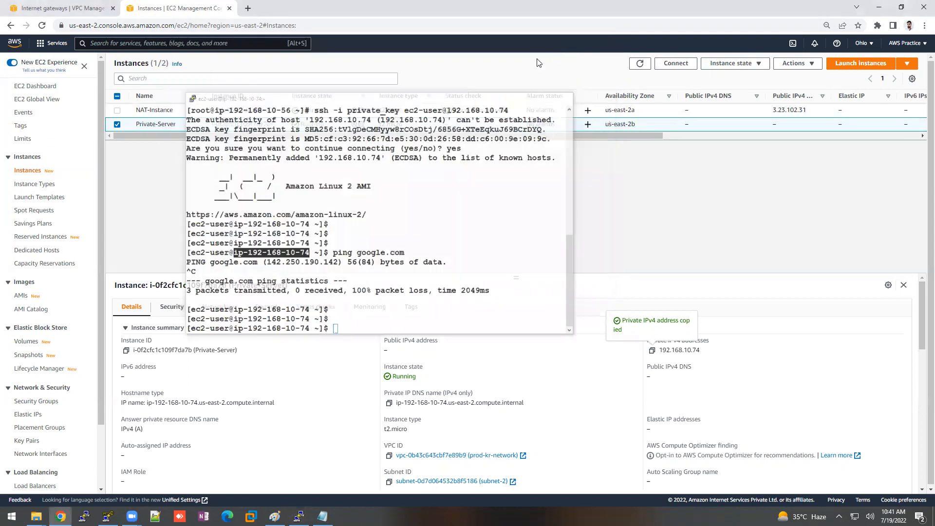
pyautogui.click(191, 110)
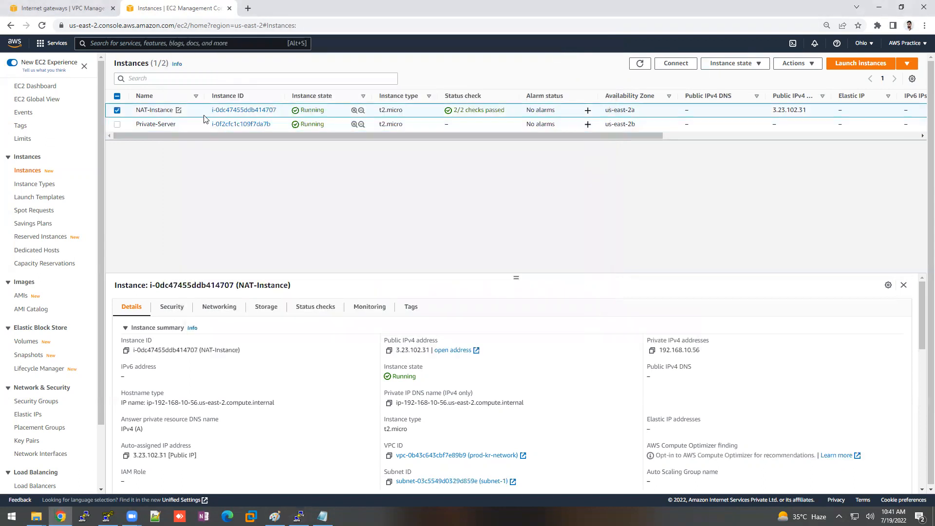
pyautogui.click(198, 122)
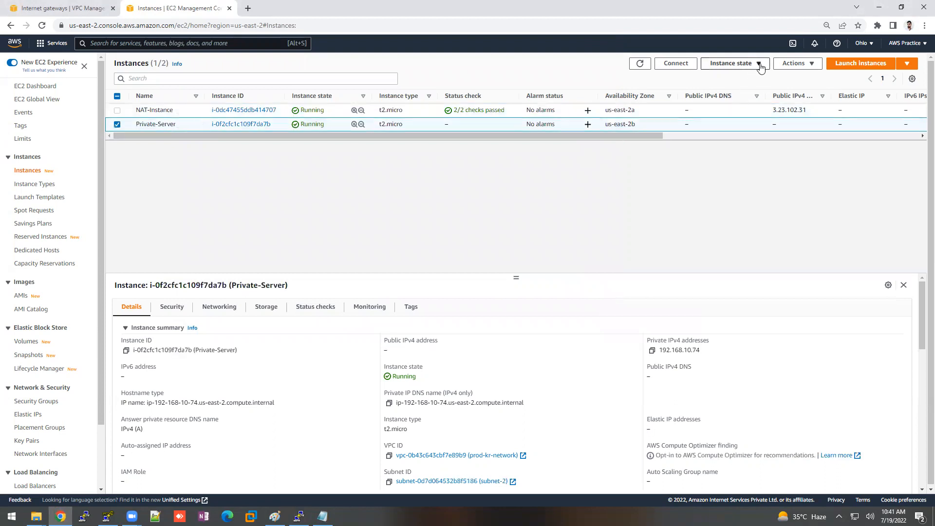
pyautogui.click(783, 63)
pyautogui.moveTo(797, 134)
pyautogui.click(701, 159)
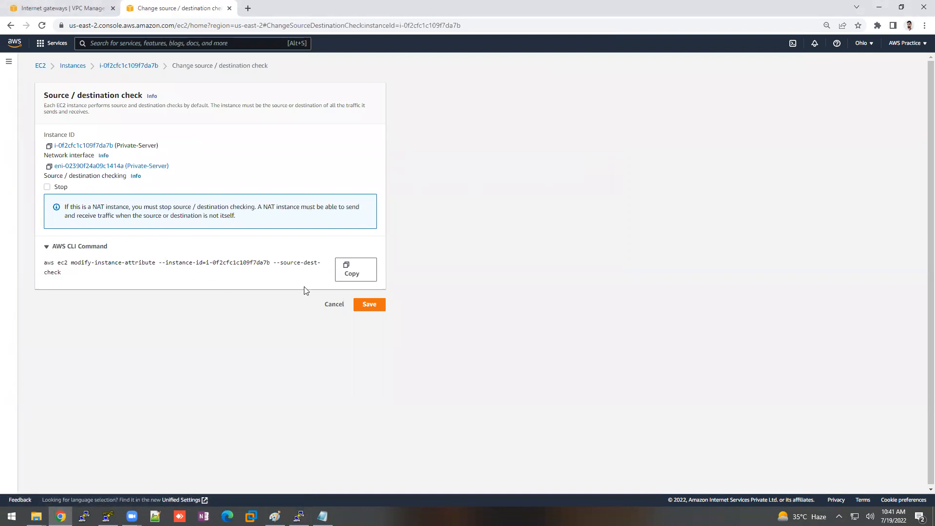
pyautogui.click(332, 304)
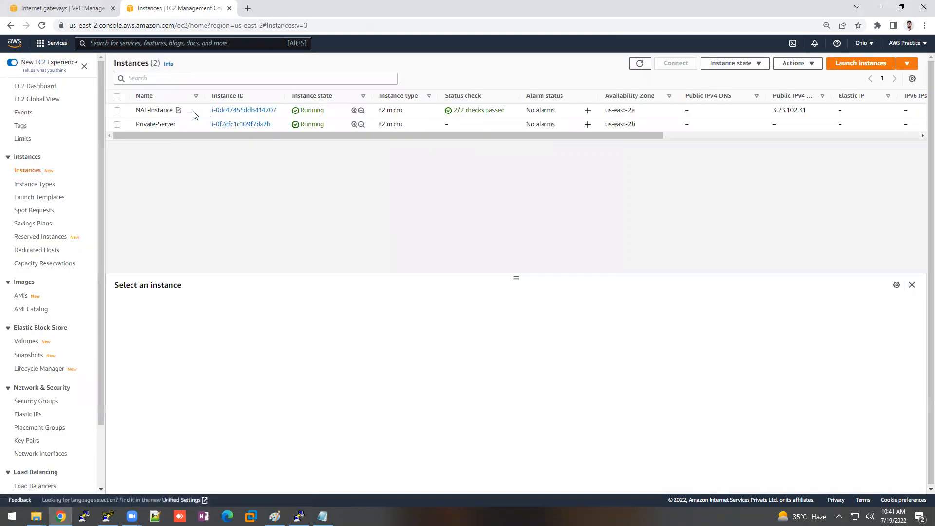
# Stop source/destination checking on NAT-Instance, save the change and dismiss the notification
pyautogui.click(195, 111)
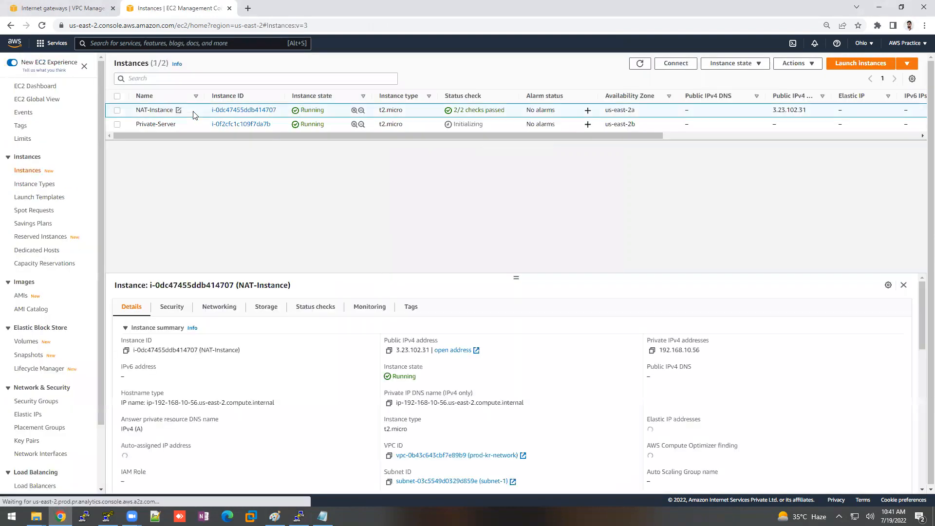
pyautogui.click(795, 63)
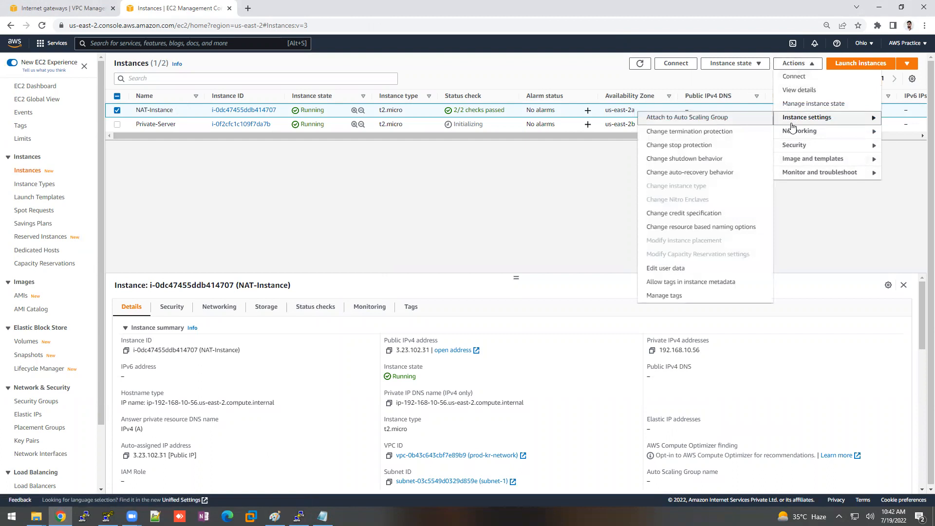
pyautogui.moveTo(795, 135)
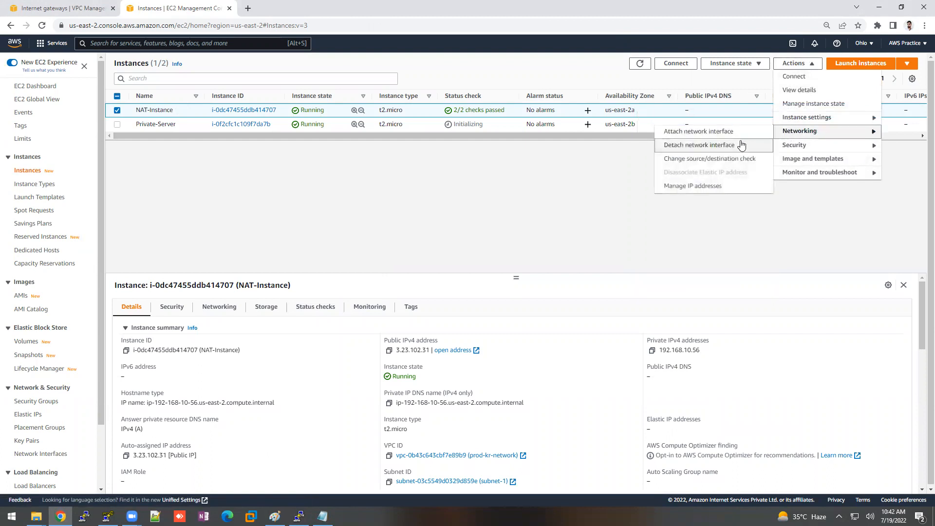
pyautogui.click(733, 159)
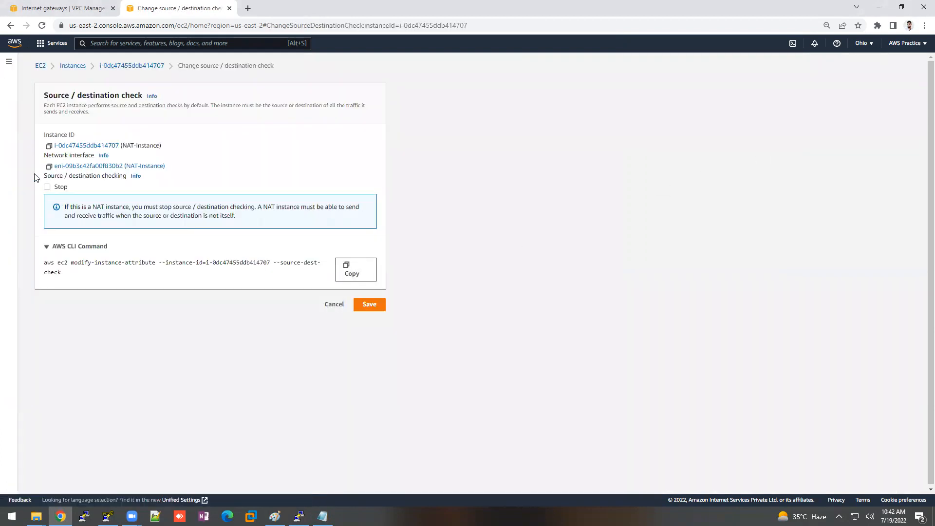
pyautogui.click(47, 187)
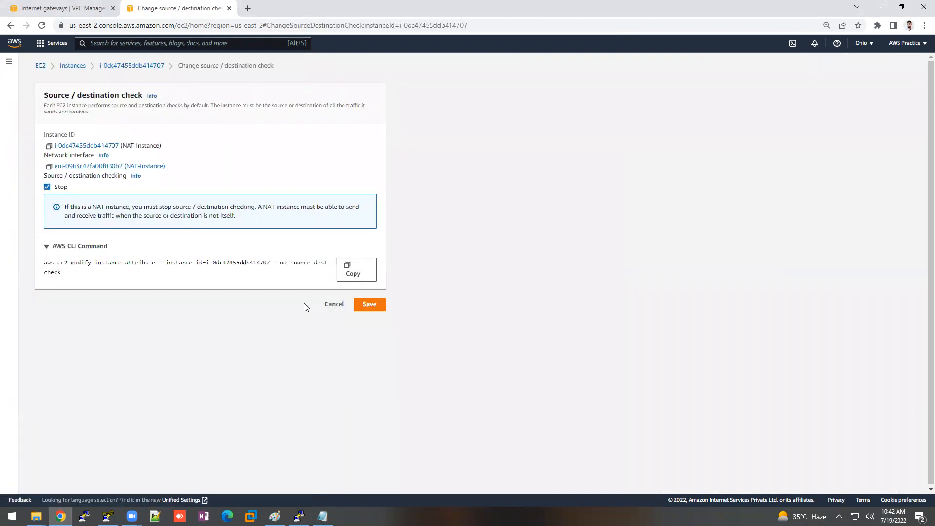
pyautogui.click(374, 299)
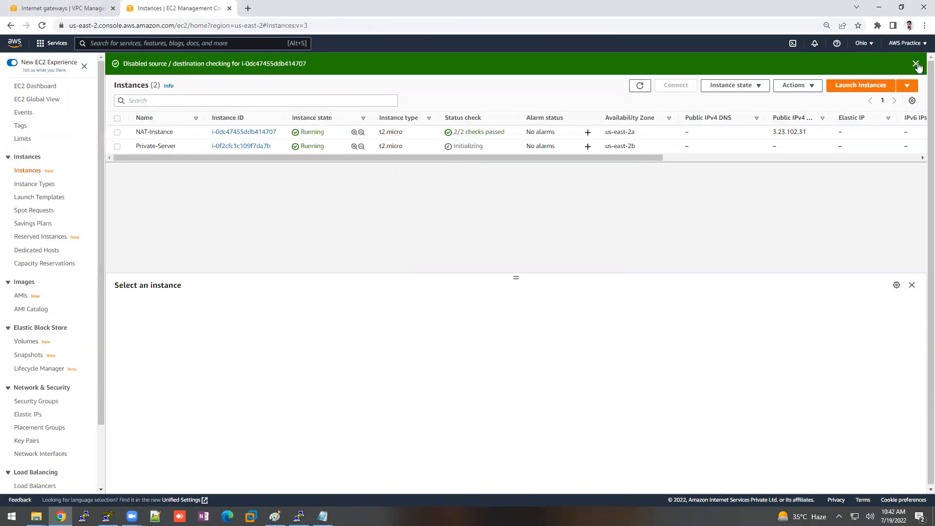
pyautogui.click(916, 64)
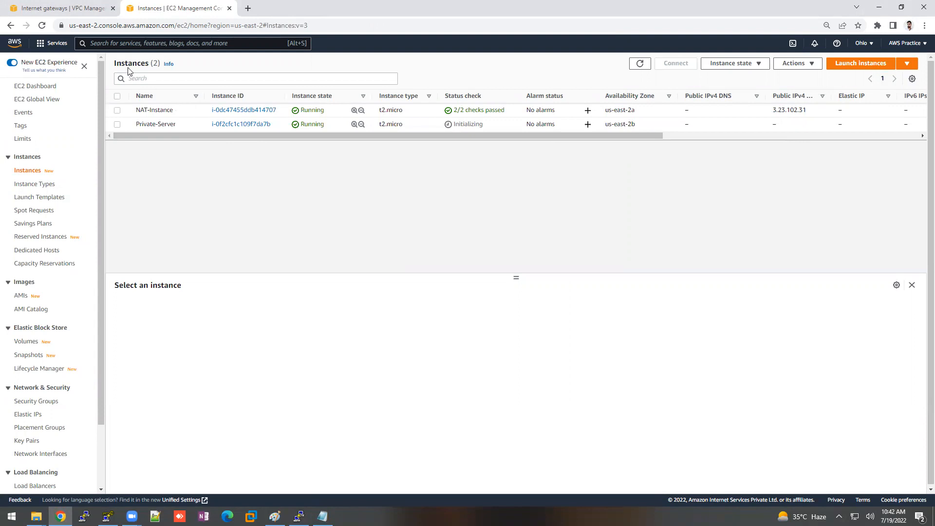
# Enlarge the instance details and check which subnet Private-Server and NAT-Instance each belong to
pyautogui.click(83, 12)
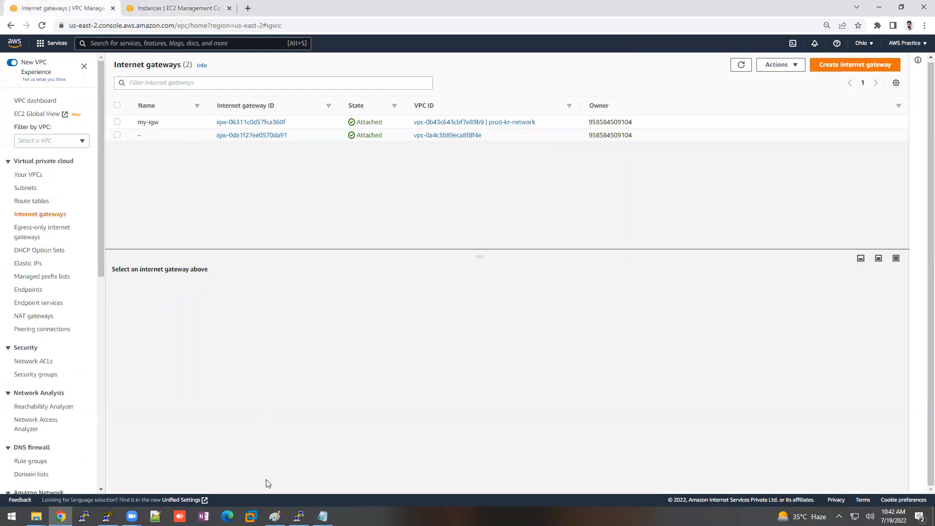
pyautogui.click(149, 10)
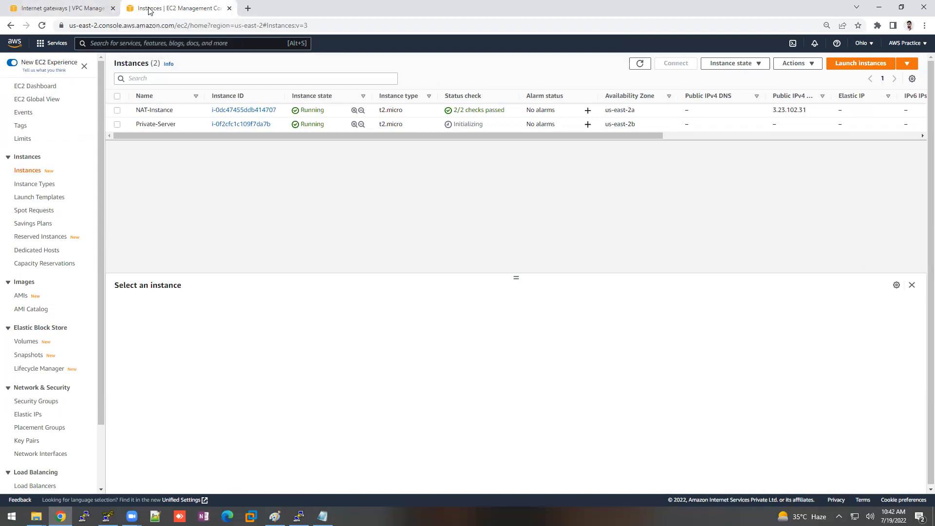
pyautogui.click(193, 128)
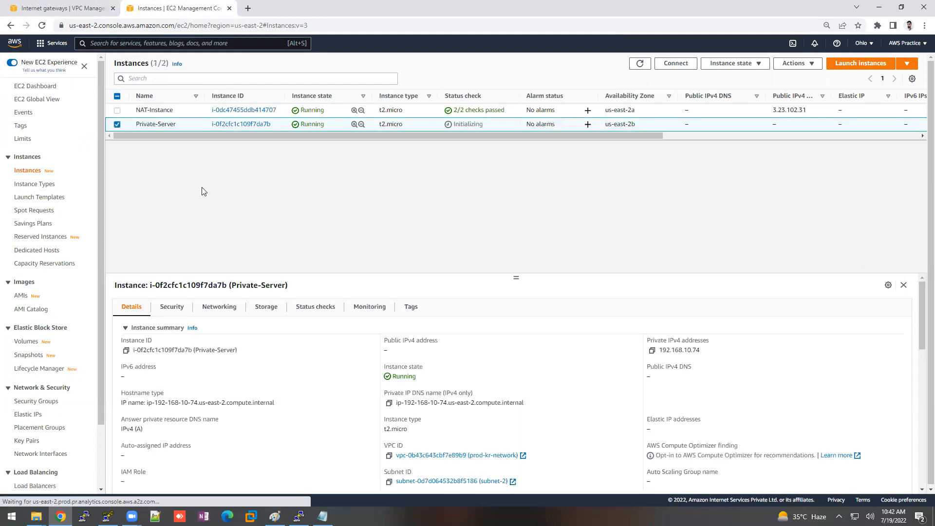
pyautogui.moveTo(515, 278); pyautogui.dragTo(510, 207)
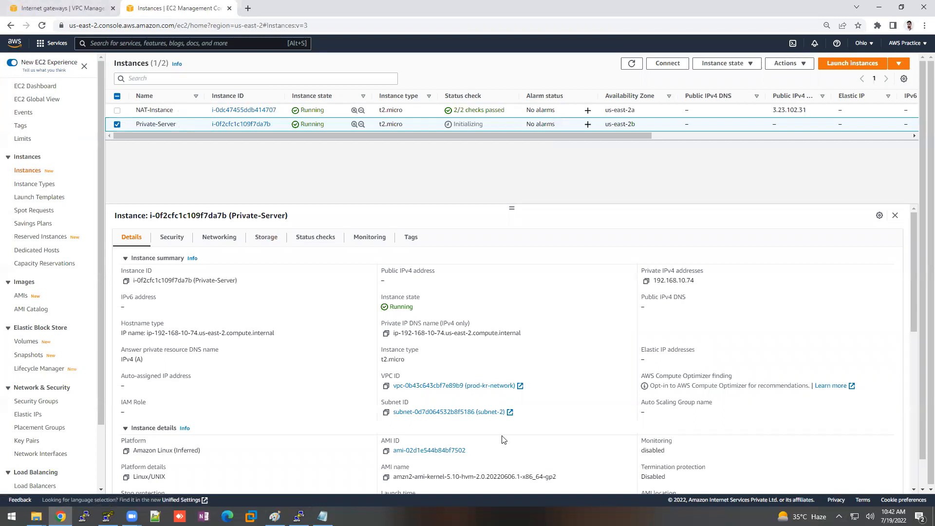
pyautogui.moveTo(514, 424); pyautogui.dragTo(479, 415)
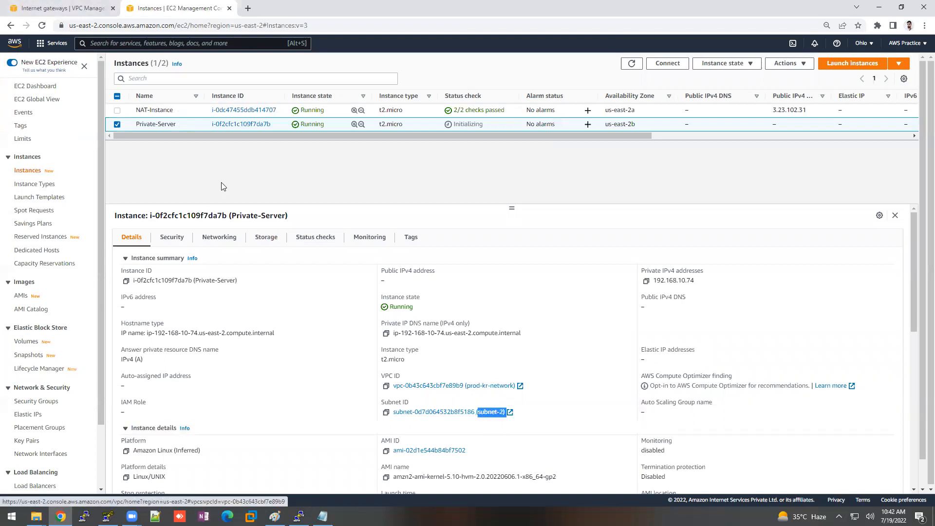
pyautogui.click(207, 112)
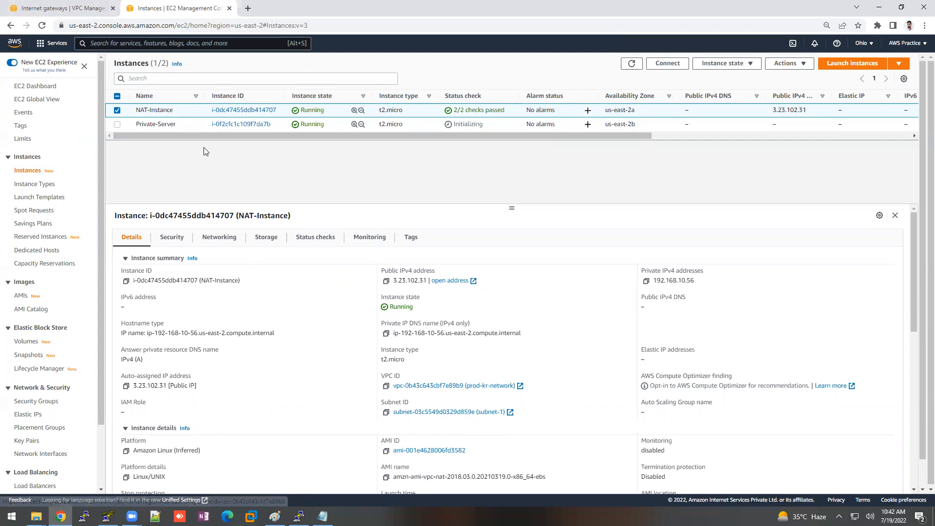
pyautogui.click(202, 127)
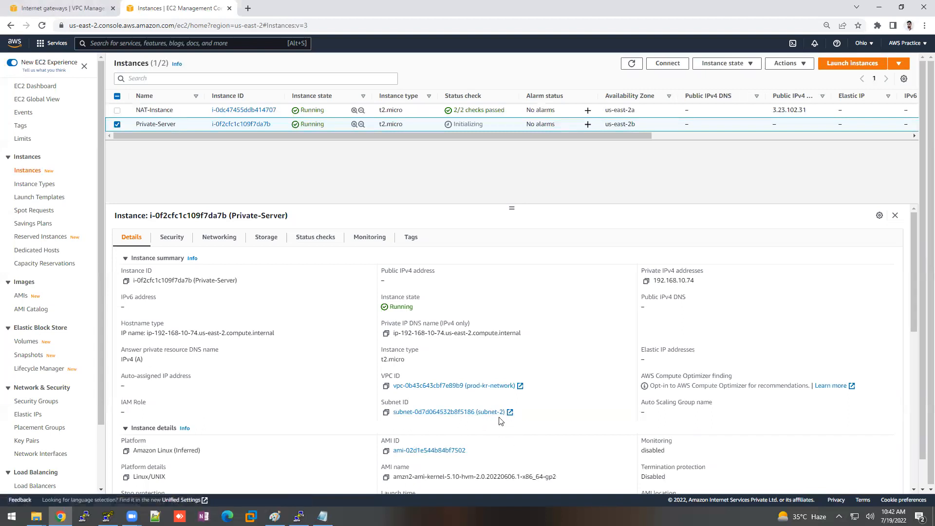
# Look up in the VPC console which route table is associated with subnet-2 and examine its routes
pyautogui.click(94, 7)
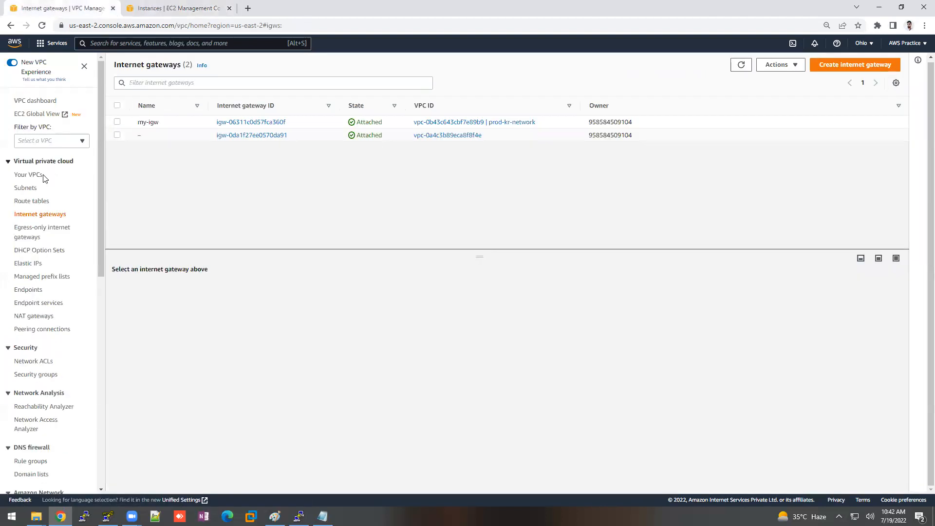
pyautogui.click(21, 191)
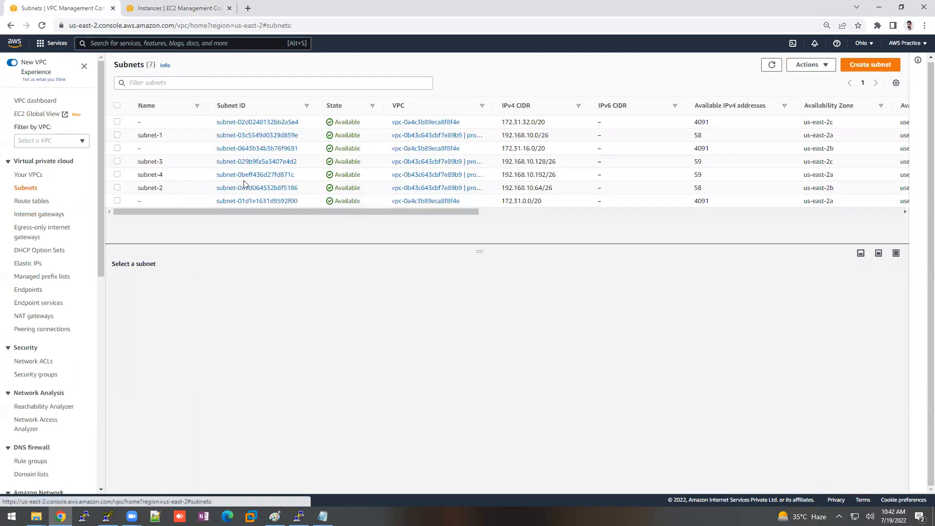
pyautogui.click(199, 190)
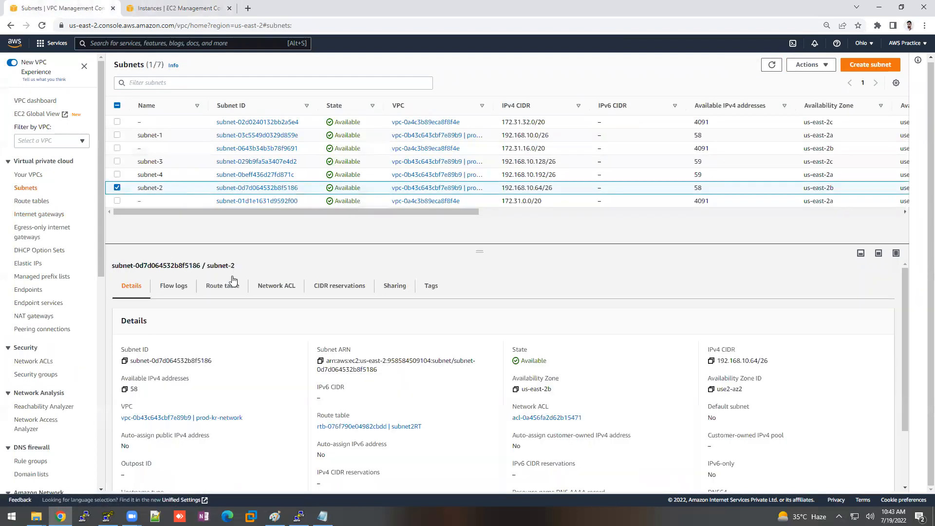
pyautogui.click(234, 297)
pyautogui.moveTo(304, 349); pyautogui.dragTo(259, 352)
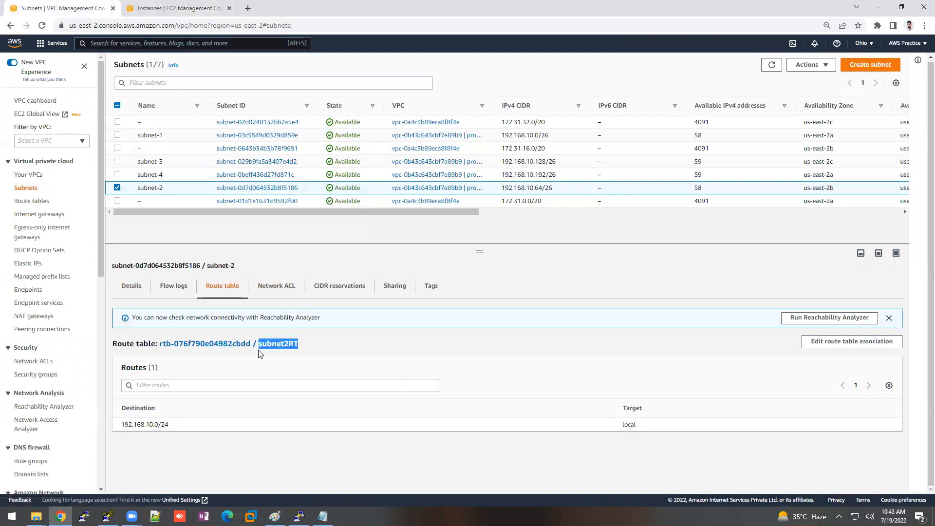
# Open the routes of the subnet2RT route table for editing and add an empty route
pyautogui.click(45, 201)
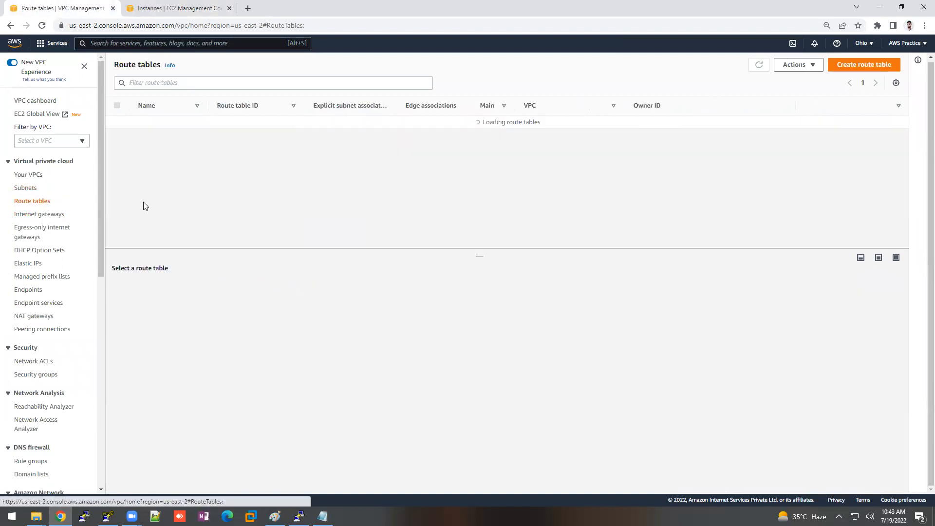
pyautogui.click(196, 176)
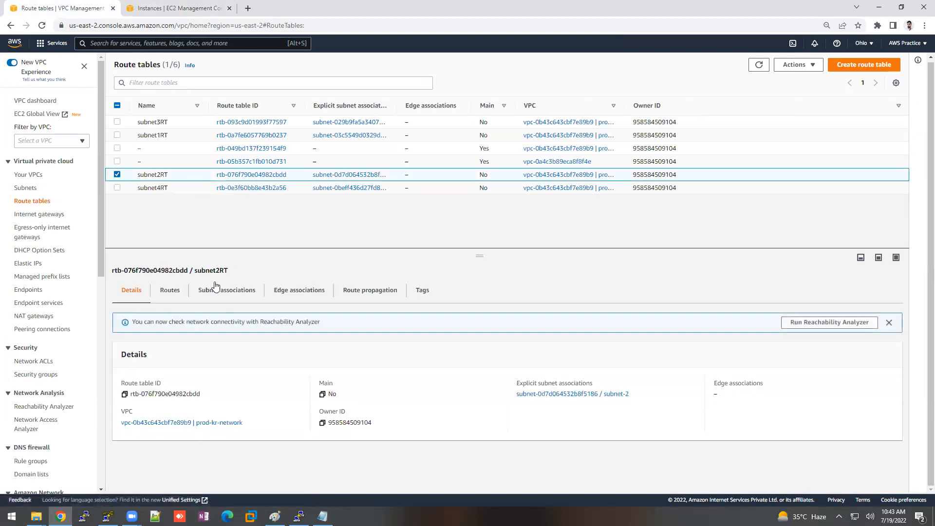
pyautogui.click(170, 290)
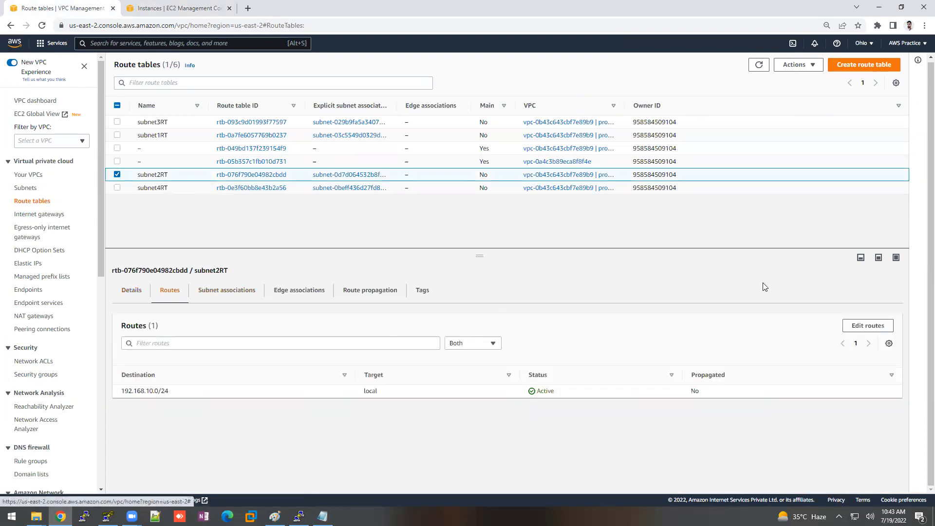
pyautogui.click(868, 326)
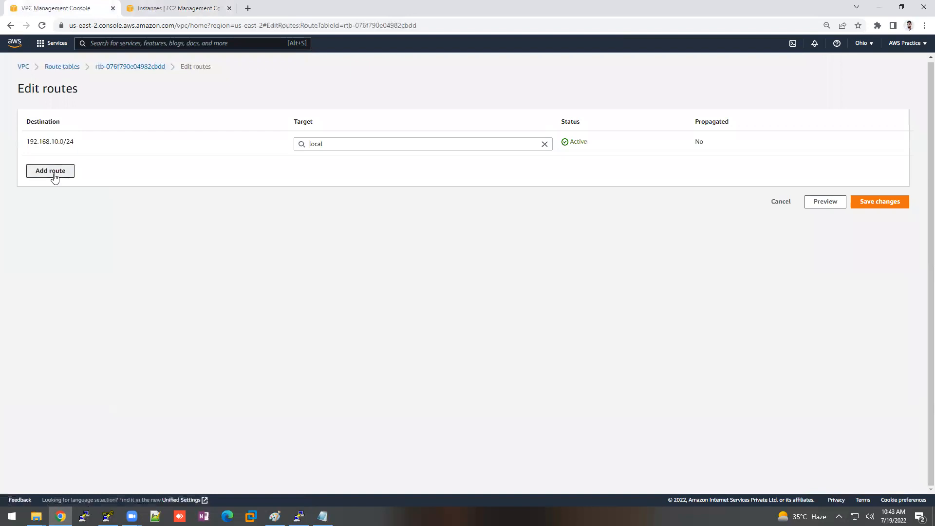
pyautogui.click(54, 177)
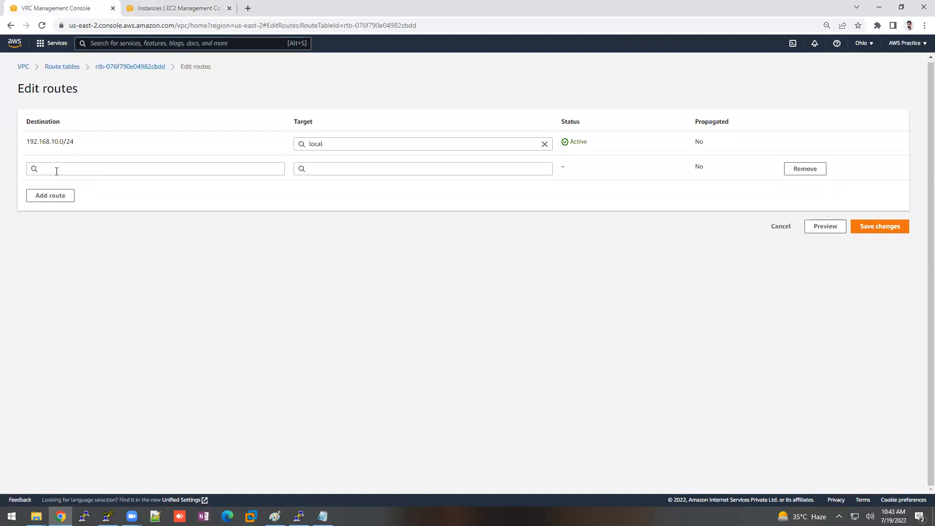
# Look up the network interface ID in NAT-Instance's networking details in the EC2 console, widening the column to read it in full
pyautogui.click(189, 6)
pyautogui.click(197, 112)
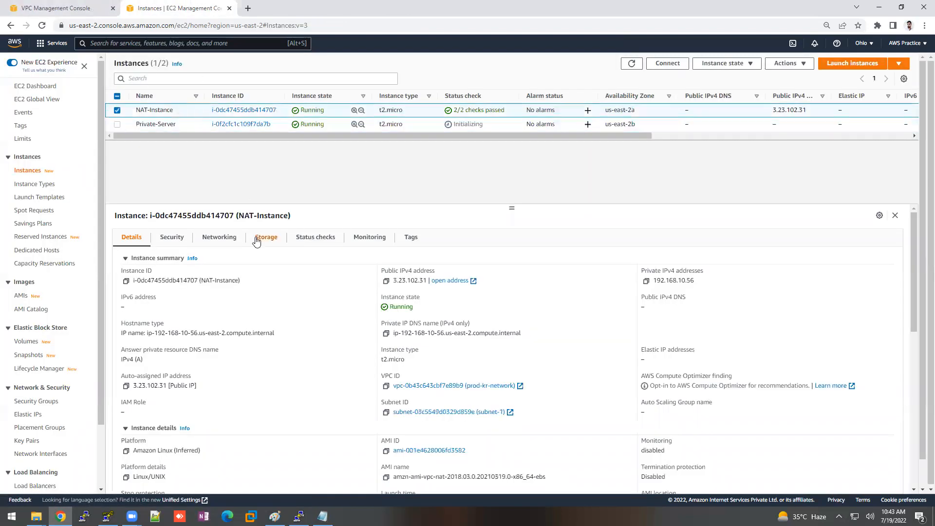
pyautogui.click(234, 241)
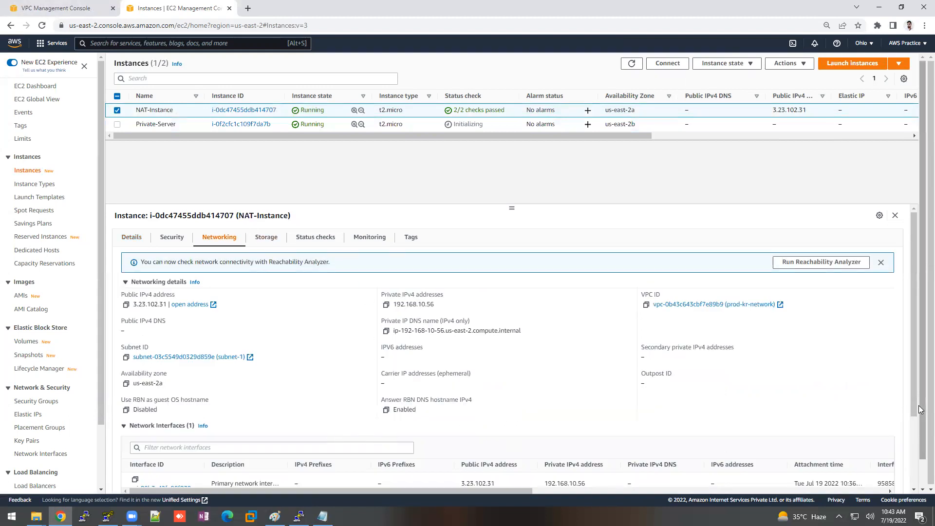
pyautogui.scroll(-1, 913, 405)
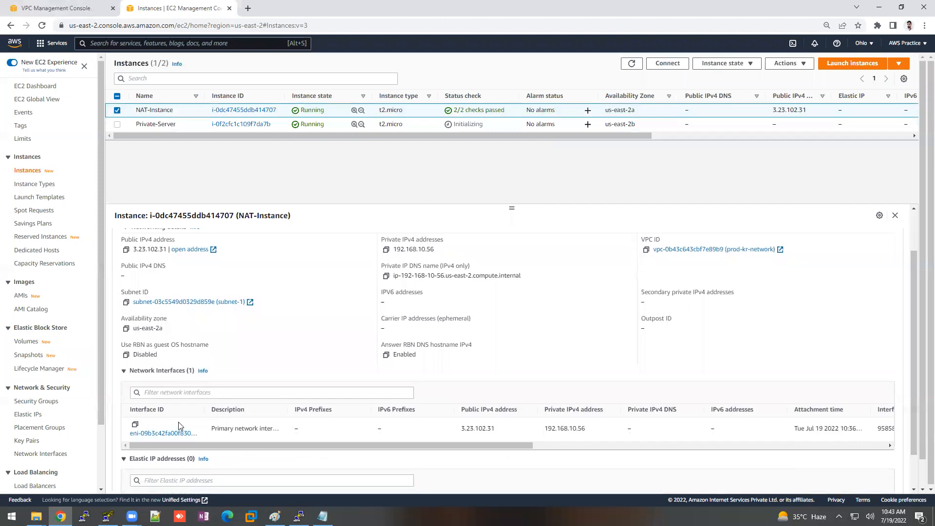
pyautogui.moveTo(204, 409); pyautogui.dragTo(264, 409)
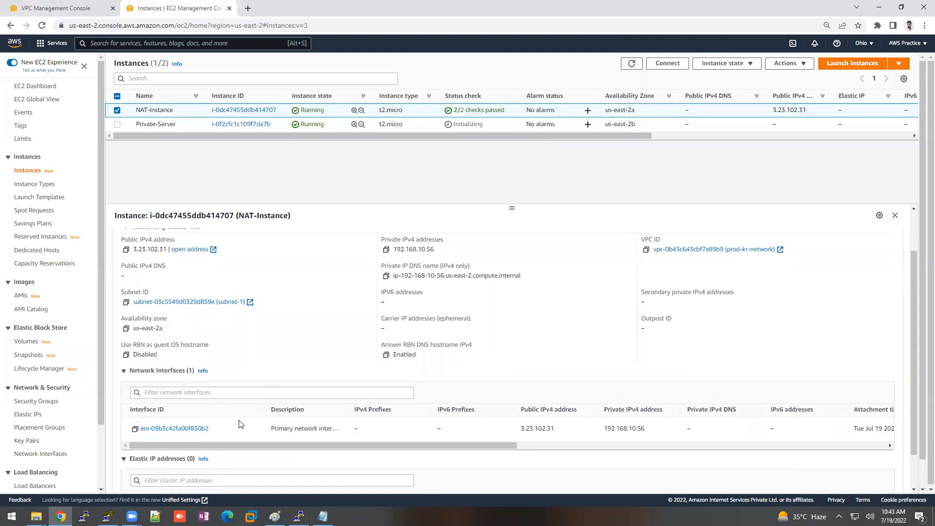
pyautogui.moveTo(209, 432); pyautogui.dragTo(196, 432)
# Fill in the new subnet2RT route with destination 0.0.0.0/0 and NAT-Instance's network interface eni-09b3c42fa00f830b2 as target, and save the changes
pyautogui.click(56, 8)
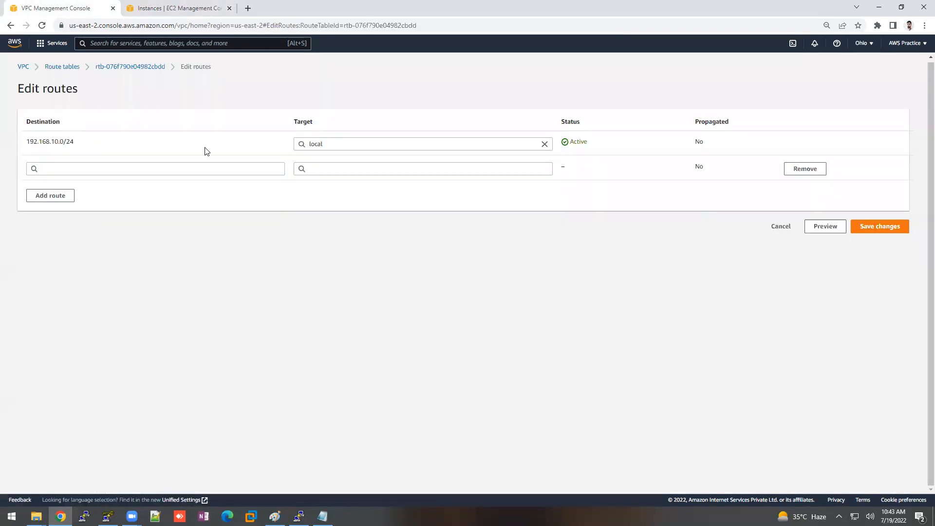
pyautogui.click(69, 168)
pyautogui.click(75, 181)
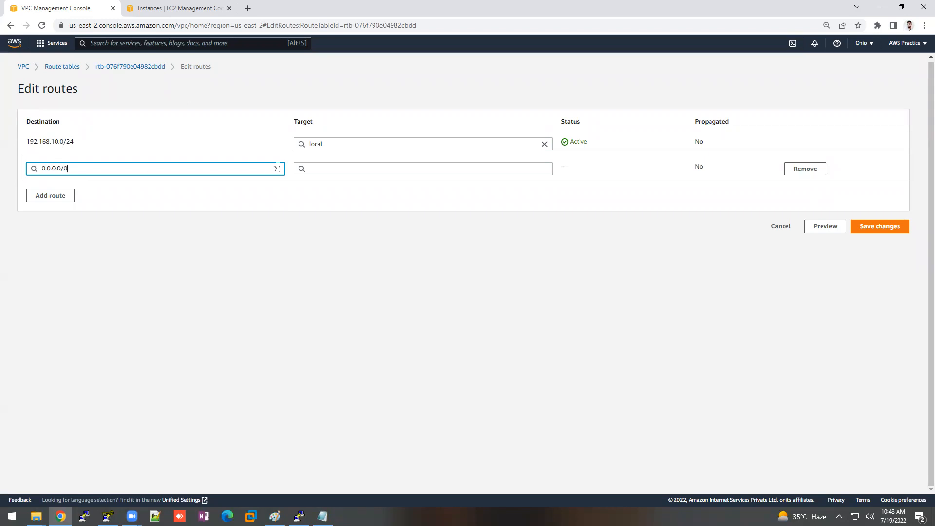
pyautogui.click(325, 169)
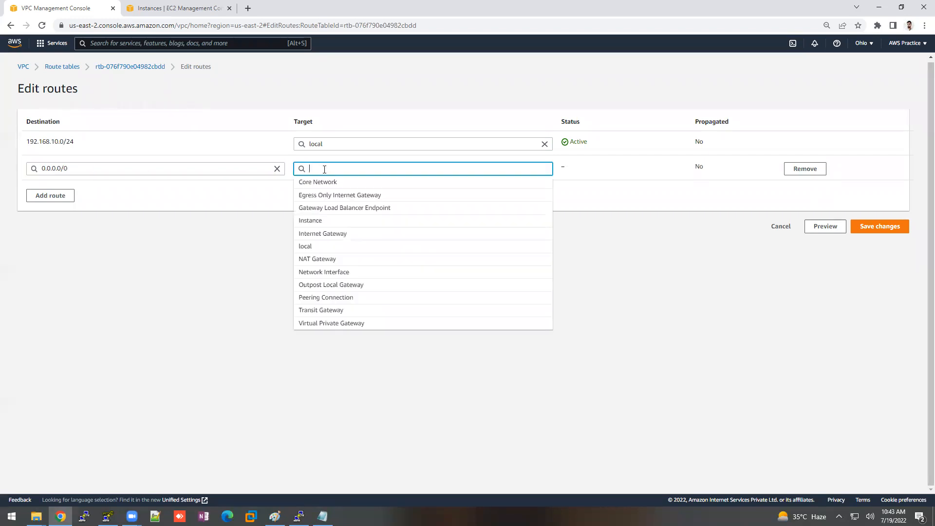
pyautogui.click(340, 273)
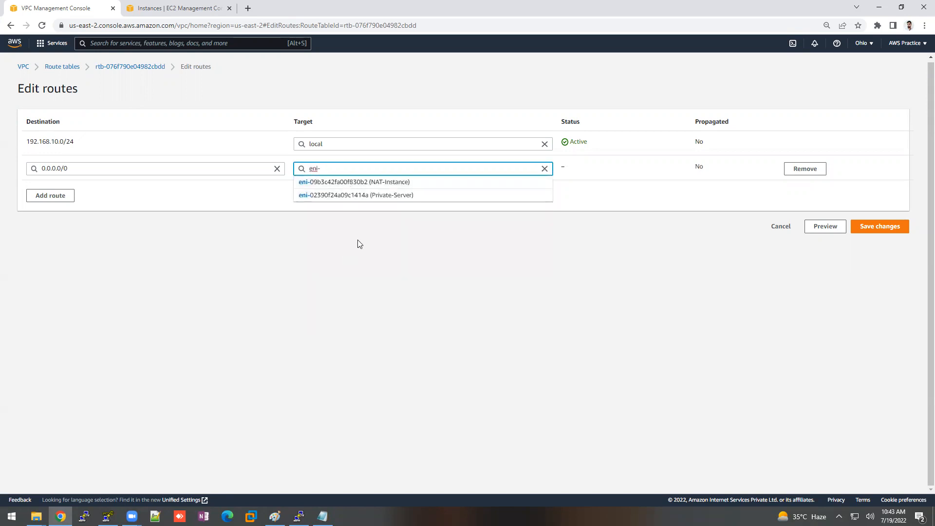
pyautogui.click(355, 184)
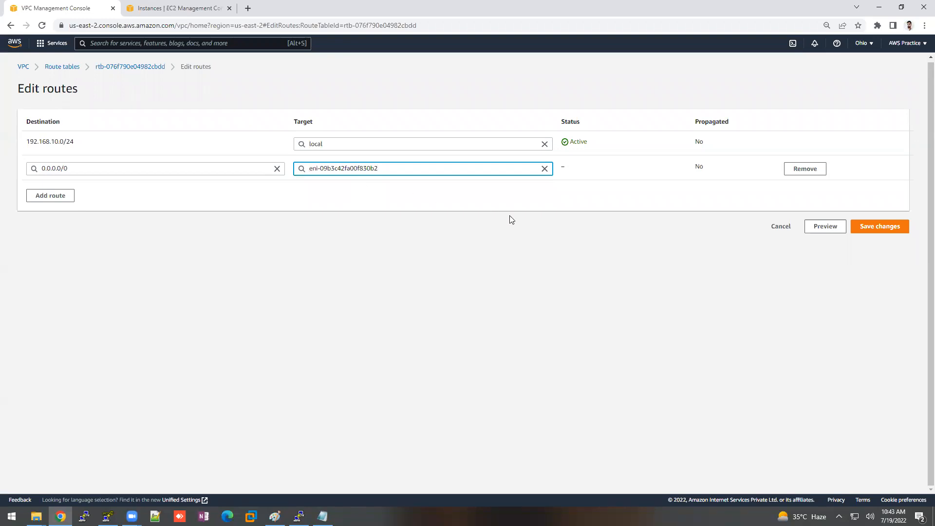
pyautogui.click(894, 233)
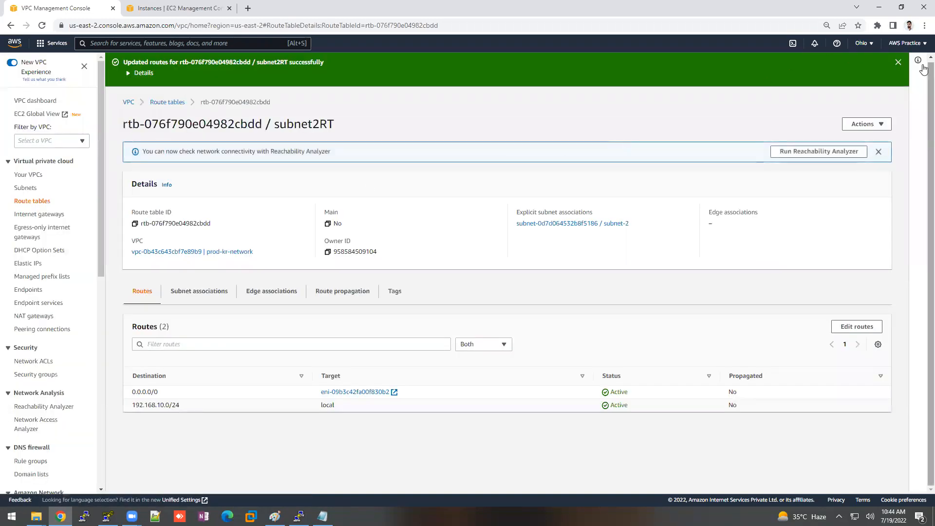
# Dismiss the update notification and examine the destinations and targets of the routes in subnet2RT
pyautogui.click(898, 62)
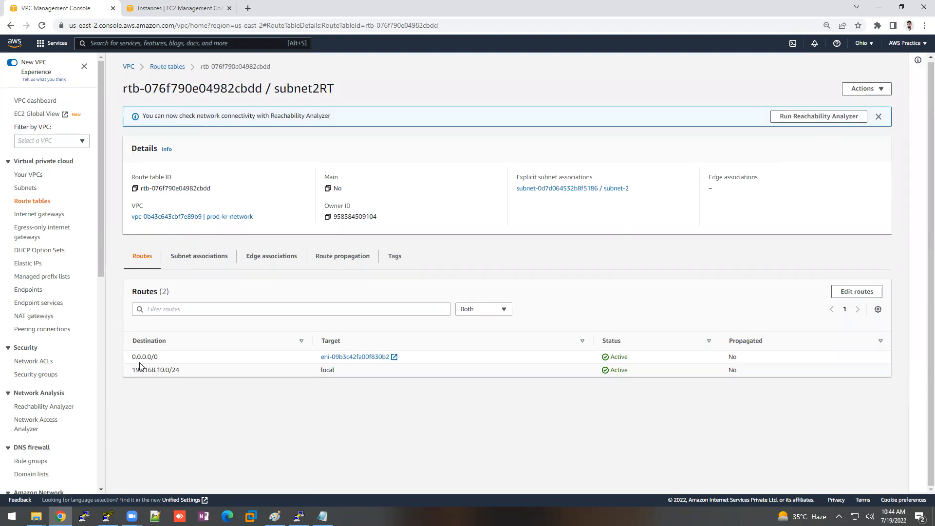
pyautogui.moveTo(136, 370); pyautogui.dragTo(158, 370)
pyautogui.moveTo(410, 358); pyautogui.dragTo(375, 363)
# Switch to the PuTTY session on 192.168.10.74, rerun ping google.com to test internet access, and stop it after a few replies
pyautogui.click(299, 517)
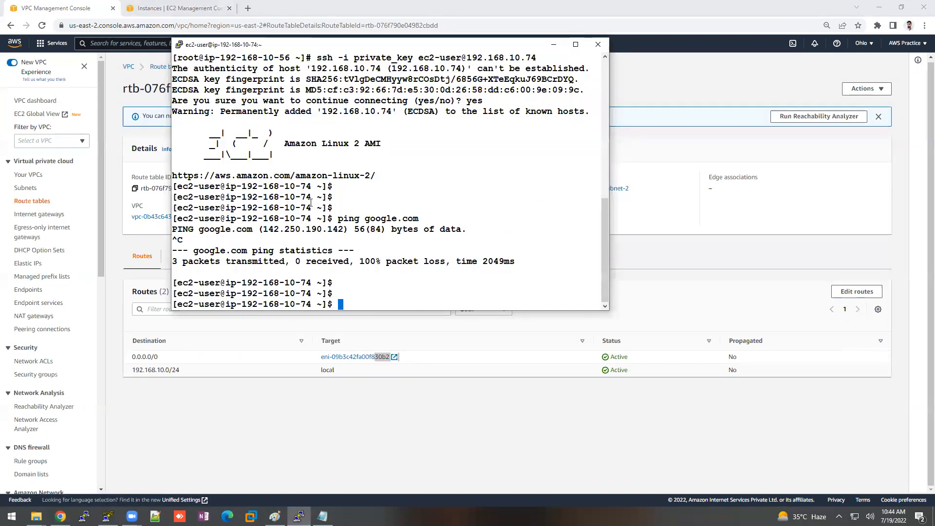
pyautogui.press('Up')
pyautogui.press('Return')
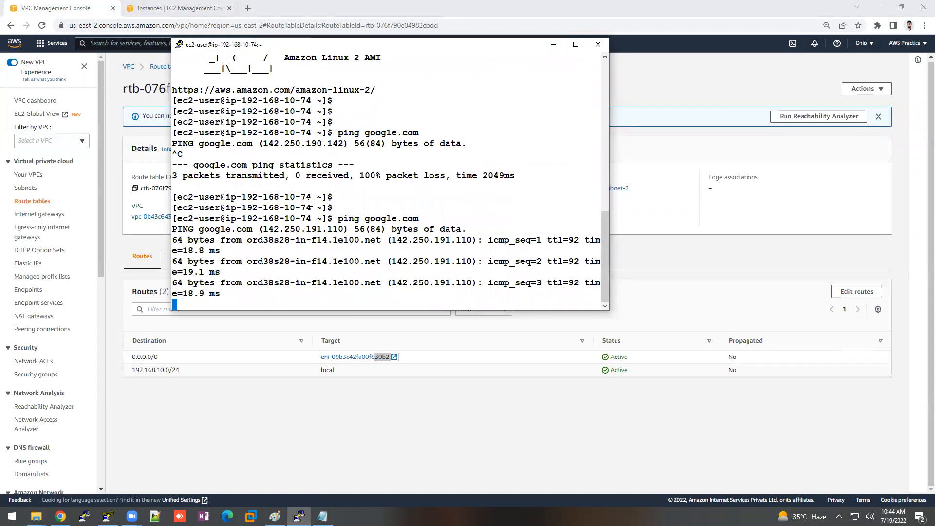
pyautogui.hotkey('ctrl', 'c')
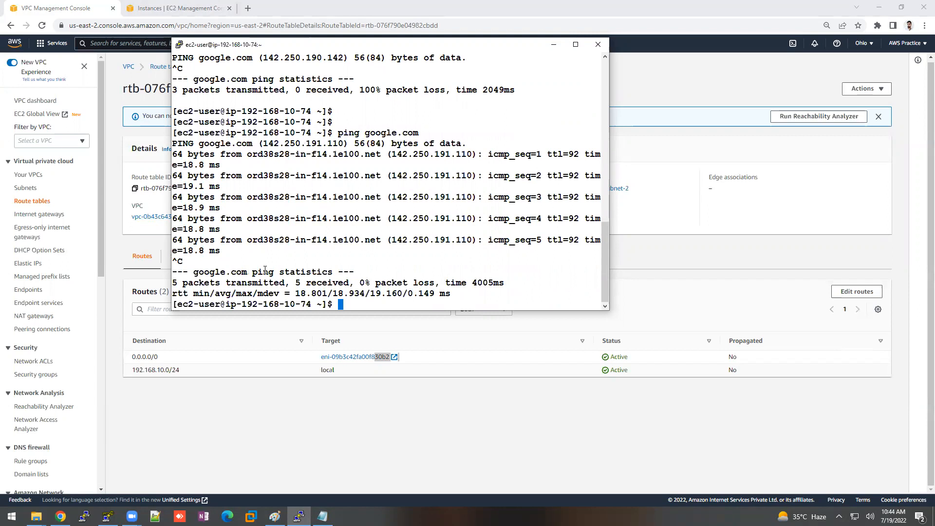
# Switch to the Paint diagram and draw a rounded box about 47 × 44 px inside the network near subnet-1, with lines to the subnet-1 and subnet-2 boxes
pyautogui.click(275, 516)
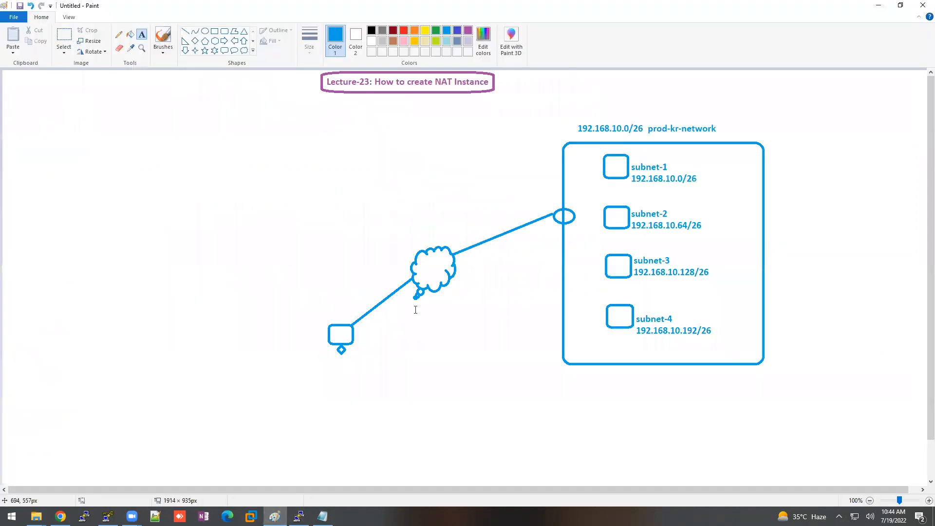
pyautogui.click(224, 31)
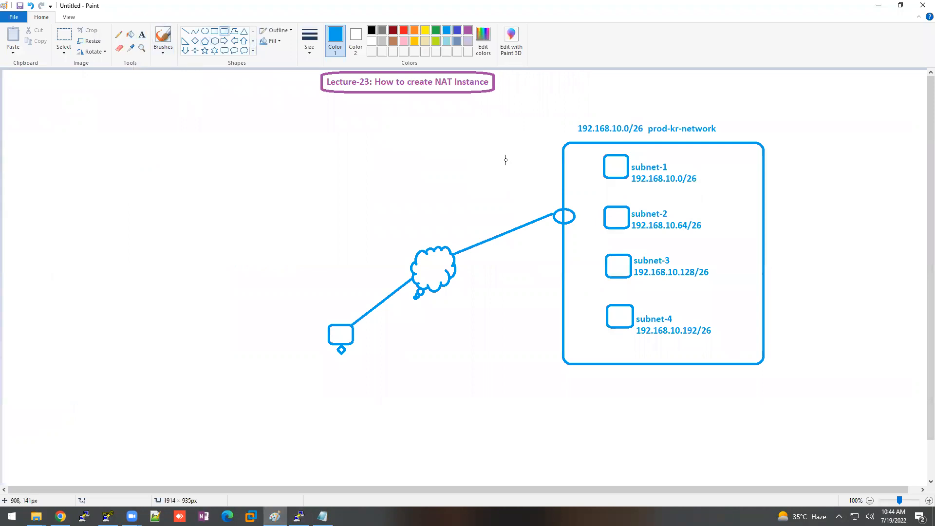
pyautogui.moveTo(726, 161); pyautogui.dragTo(749, 183)
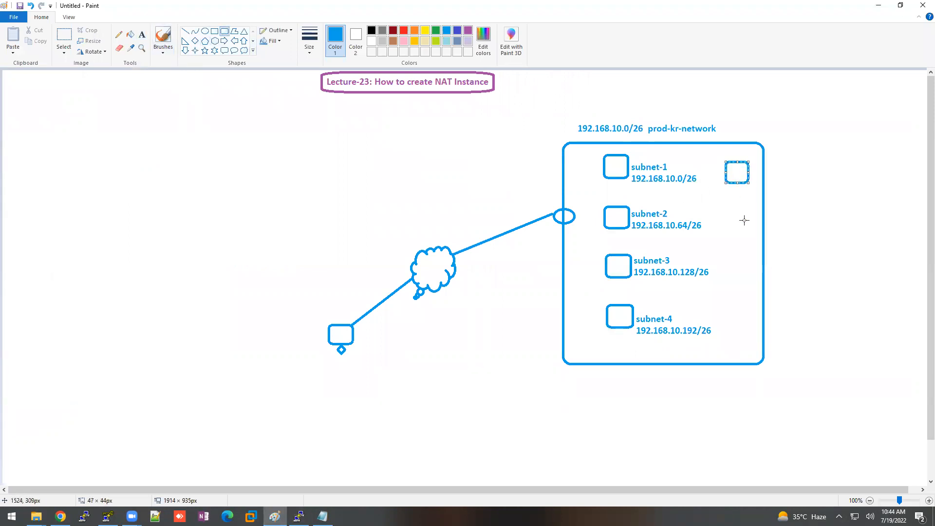
pyautogui.click(185, 31)
pyautogui.moveTo(626, 155); pyautogui.dragTo(729, 163)
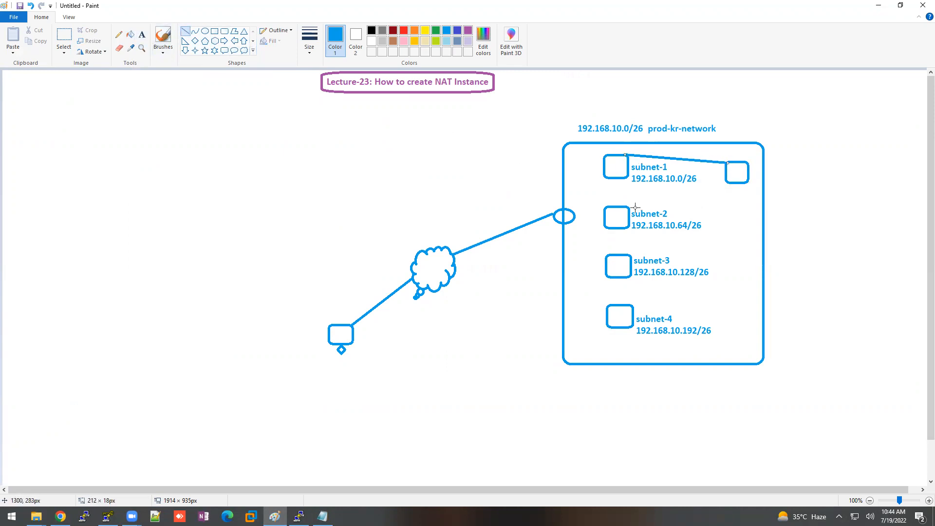
pyautogui.moveTo(630, 209)
pyautogui.mouseDown()
pyautogui.moveTo(728, 176)
pyautogui.moveTo(723, 181)
pyautogui.mouseUp()
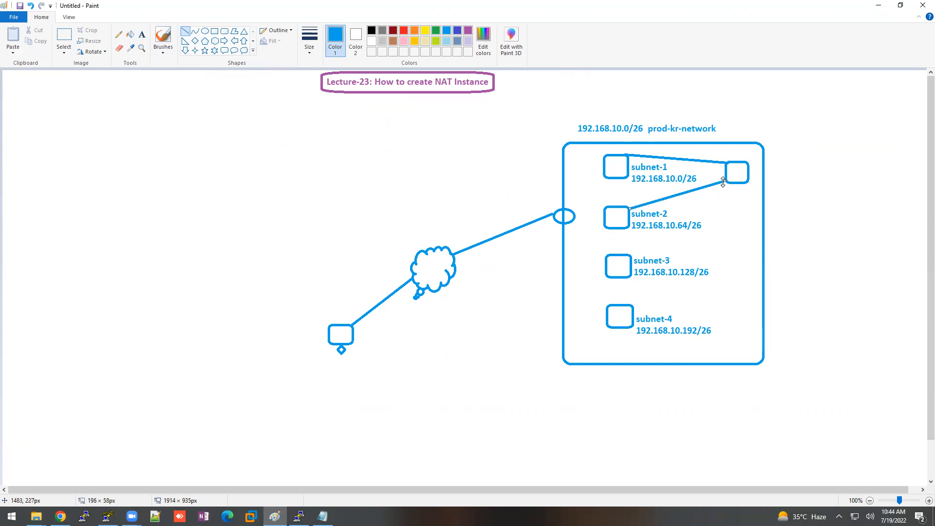